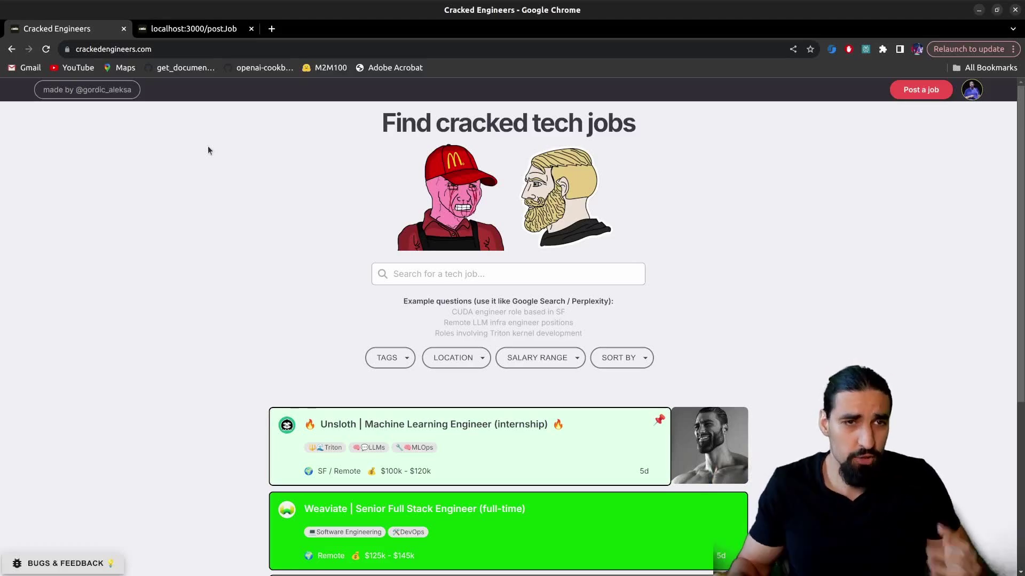
# Leave the job board for the Discord #ml-job-offers channel showing the Jimini Health posting.
pyautogui.click(172, 53)
pyautogui.click(214, 225)
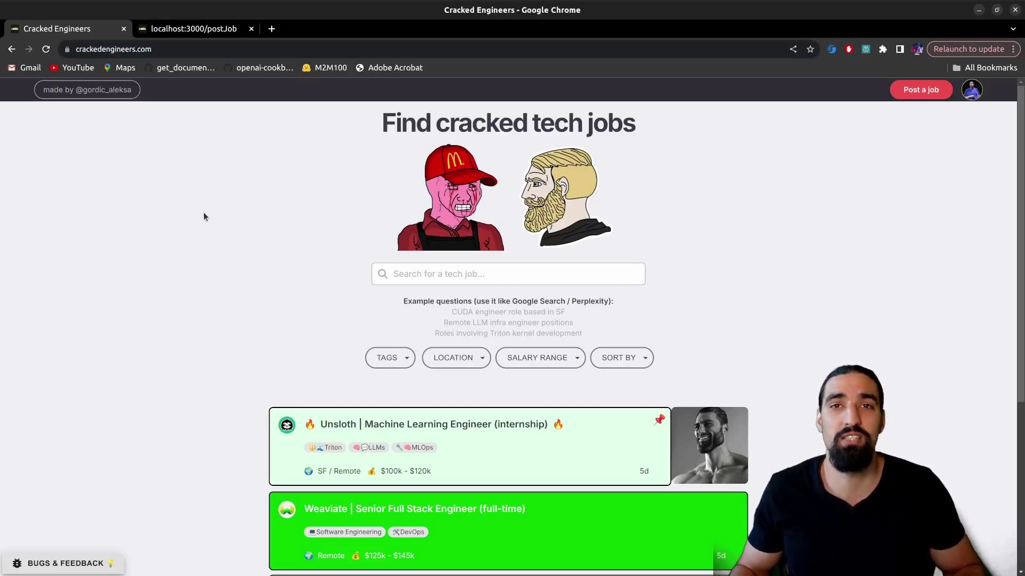
pyautogui.hotkey('alt', 'Tab')
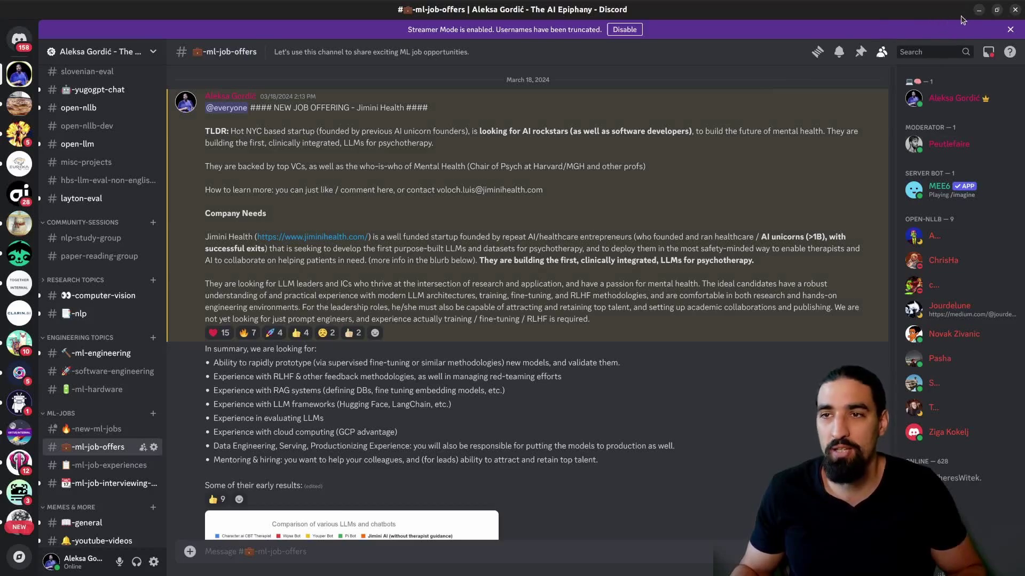
# Minimize Discord to reveal the Cracked Engineers board listing Unsloth and Weaviate.
pyautogui.click(977, 10)
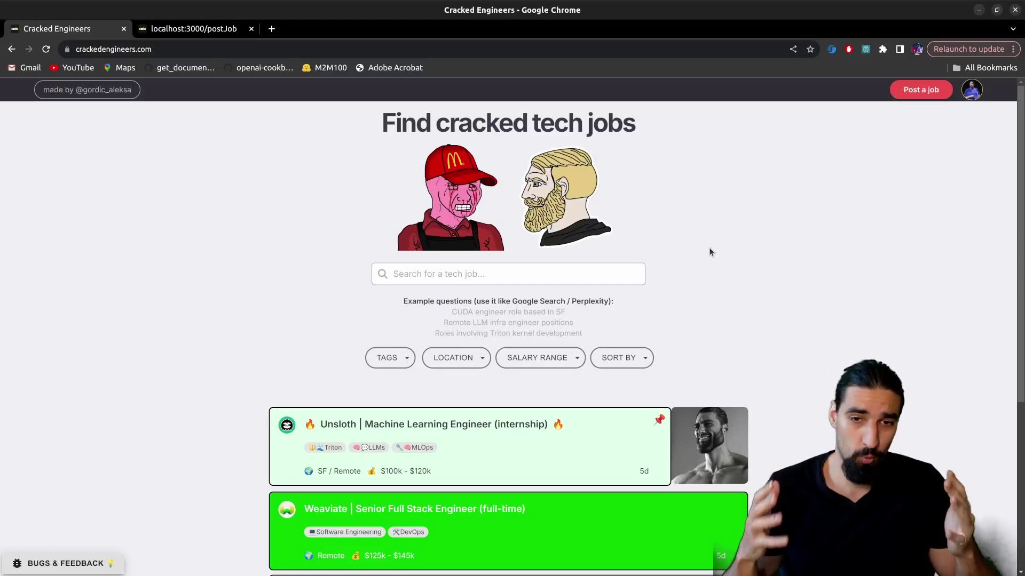
pyautogui.scroll(-5, 709, 248)
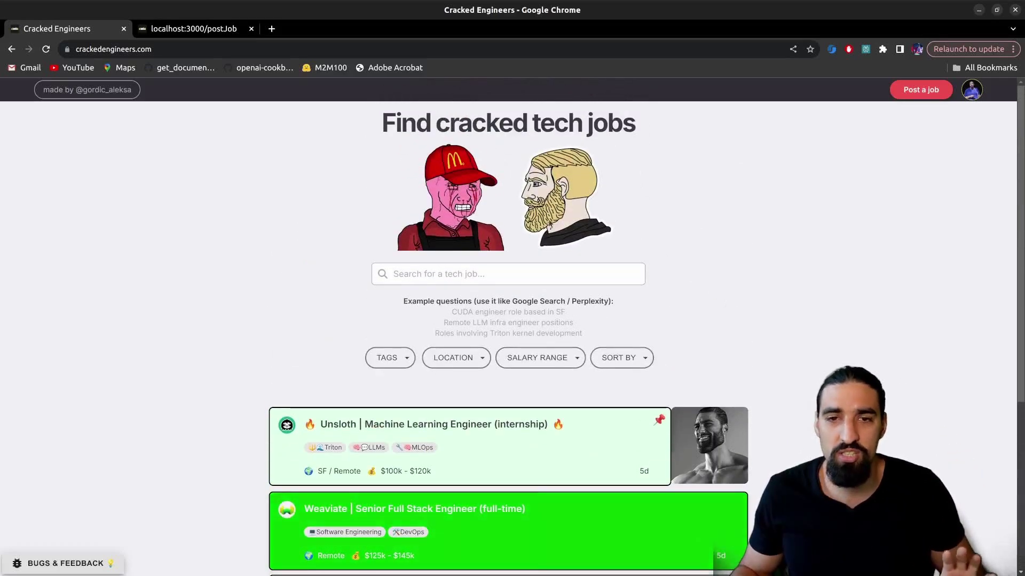
pyautogui.scroll(-4, 812, 264)
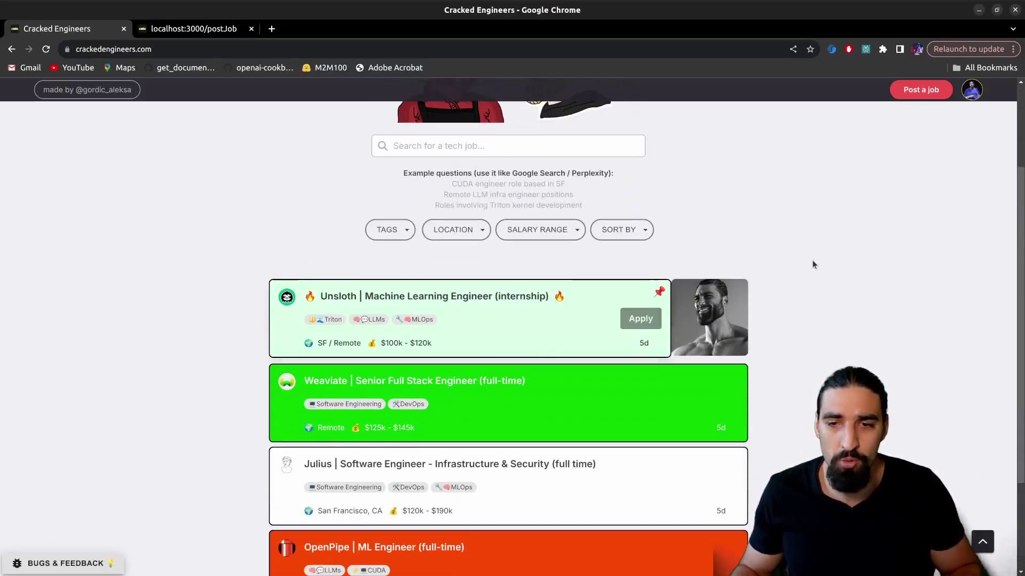
pyautogui.scroll(-4, 808, 267)
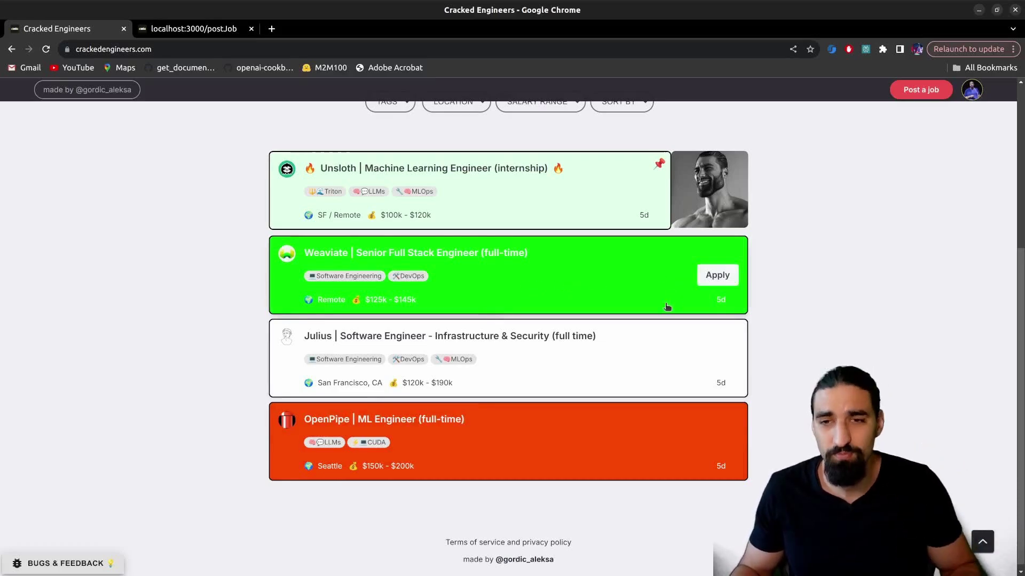
pyautogui.scroll(2, 667, 304)
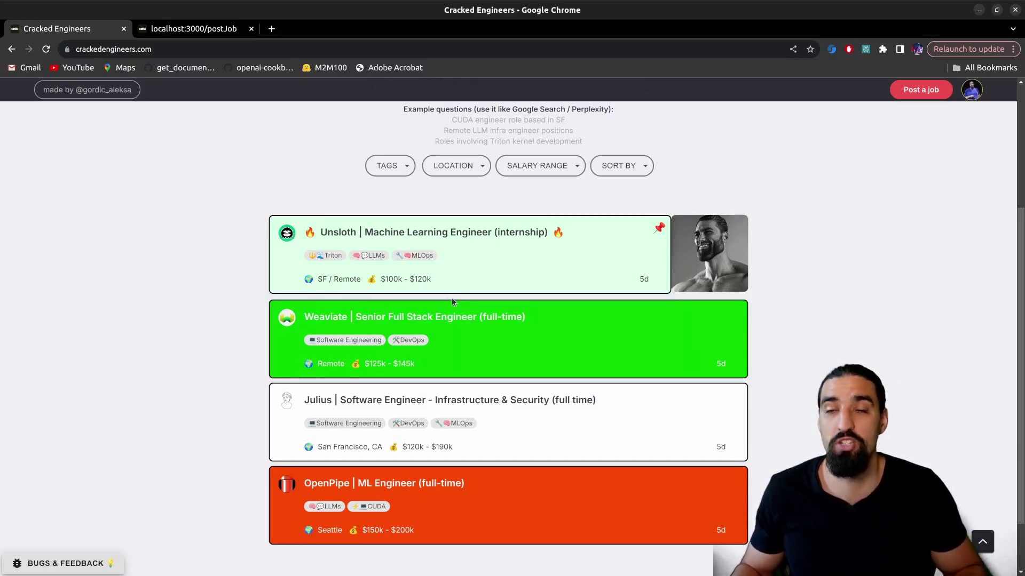
# Expand the Unsloth internship post and read through its job description.
pyautogui.click(485, 251)
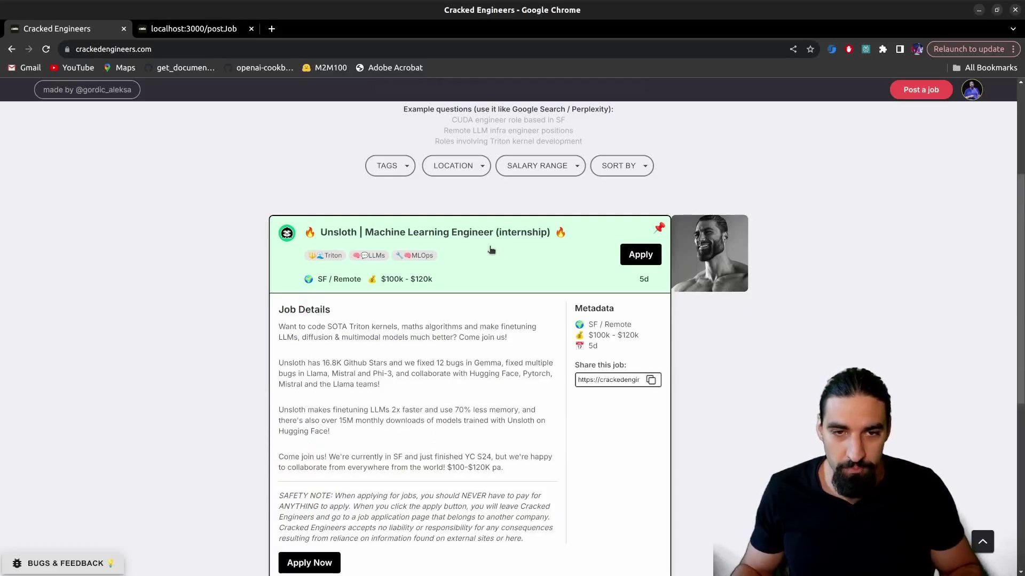
pyautogui.scroll(-2, 481, 255)
pyautogui.scroll(1, 290, 259)
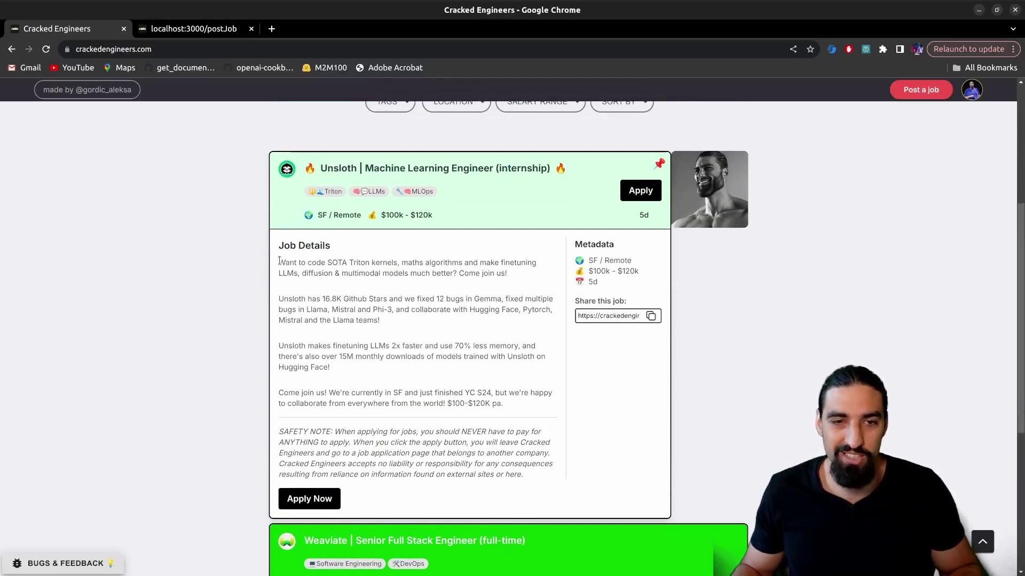
pyautogui.moveTo(278, 261); pyautogui.dragTo(467, 394)
pyautogui.click(468, 395)
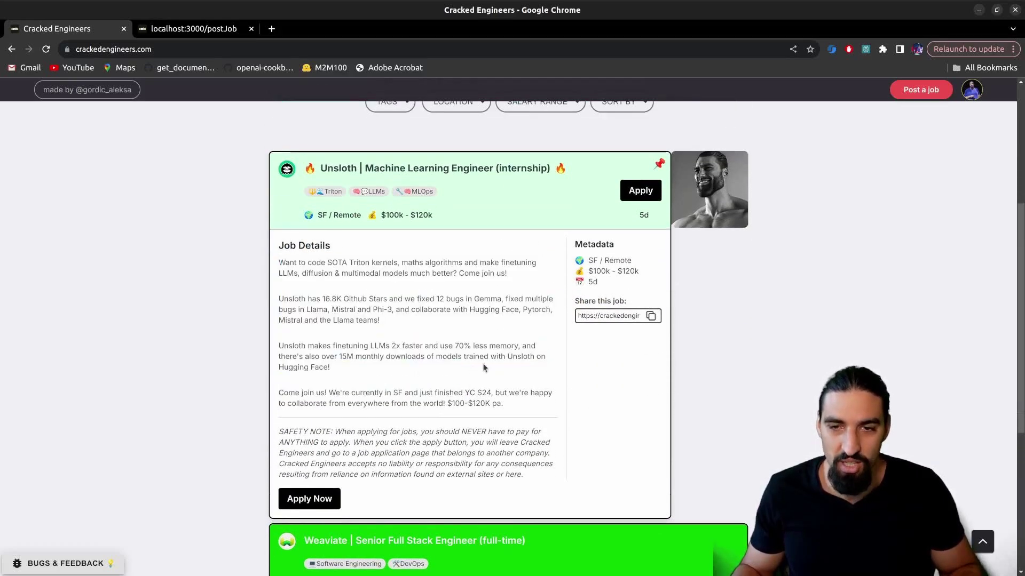
# Copy the Unsloth share link, load it in a new tab to verify, then close it.
pyautogui.click(650, 318)
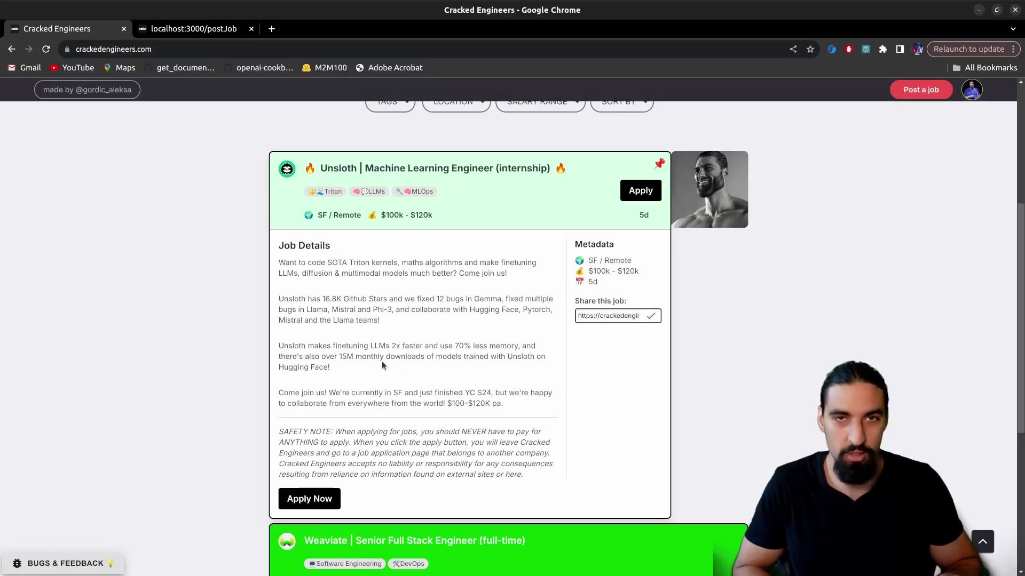
pyautogui.hotkey('ctrl', 't')
pyautogui.hotkey('ctrl', 'v')
pyautogui.press('Return')
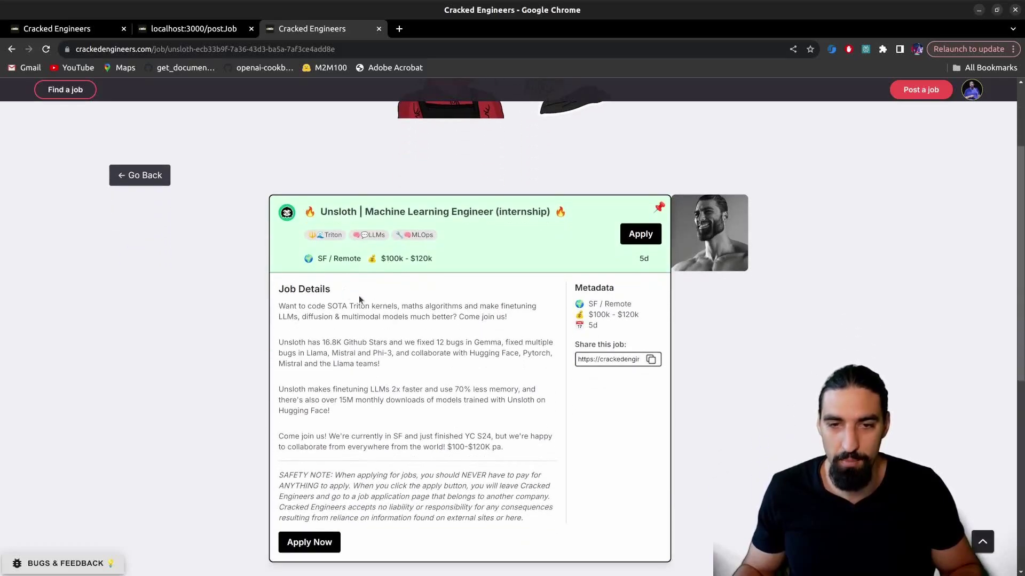
pyautogui.scroll(-4, 584, 385)
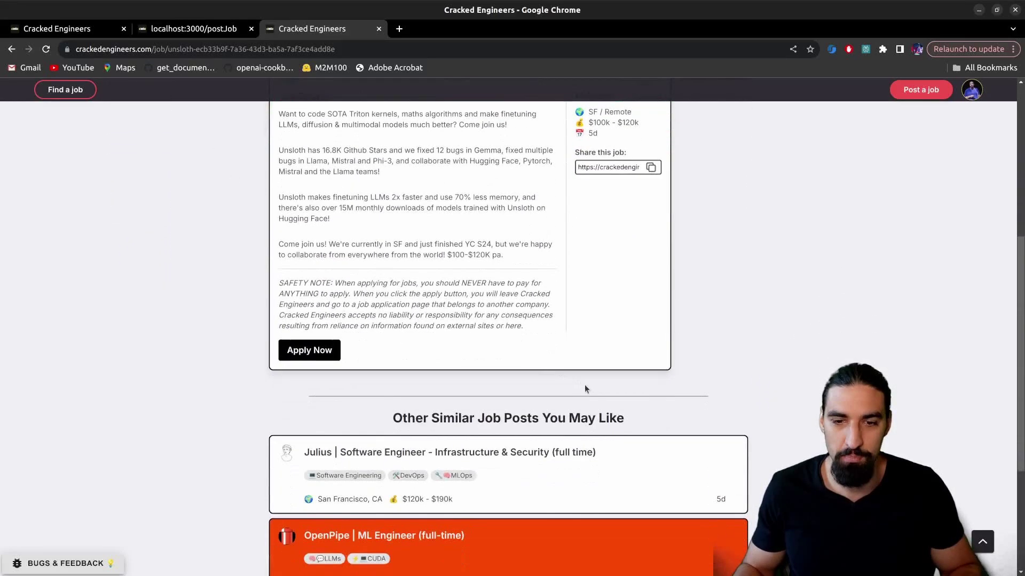
pyautogui.scroll(-3, 584, 386)
pyautogui.scroll(8, 259, 190)
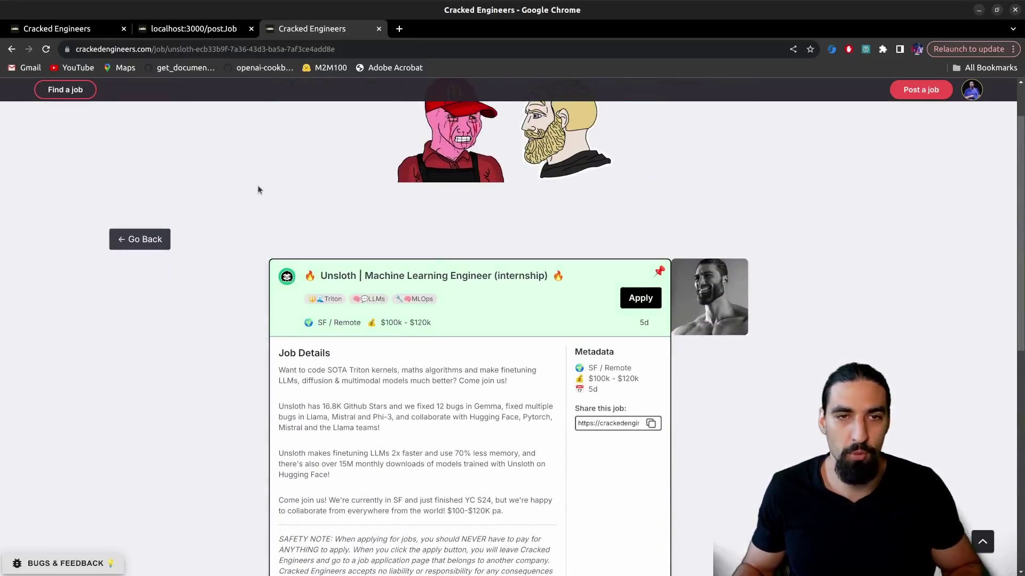
pyautogui.hotkey('ctrl', 'w')
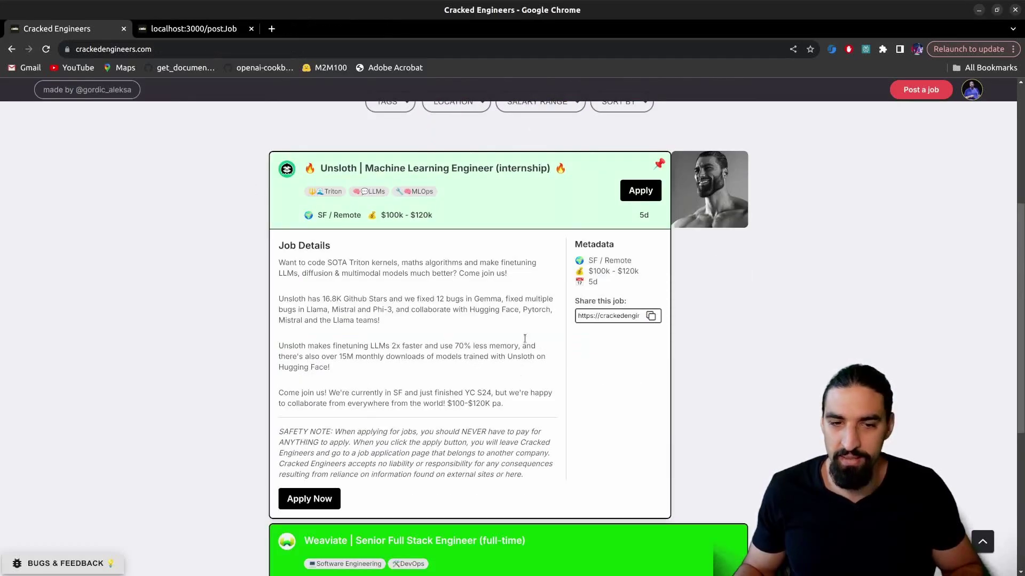
# Verify Unsloth's Apply link opens its GitHub page, then expand the Julius post details.
pyautogui.click(641, 195)
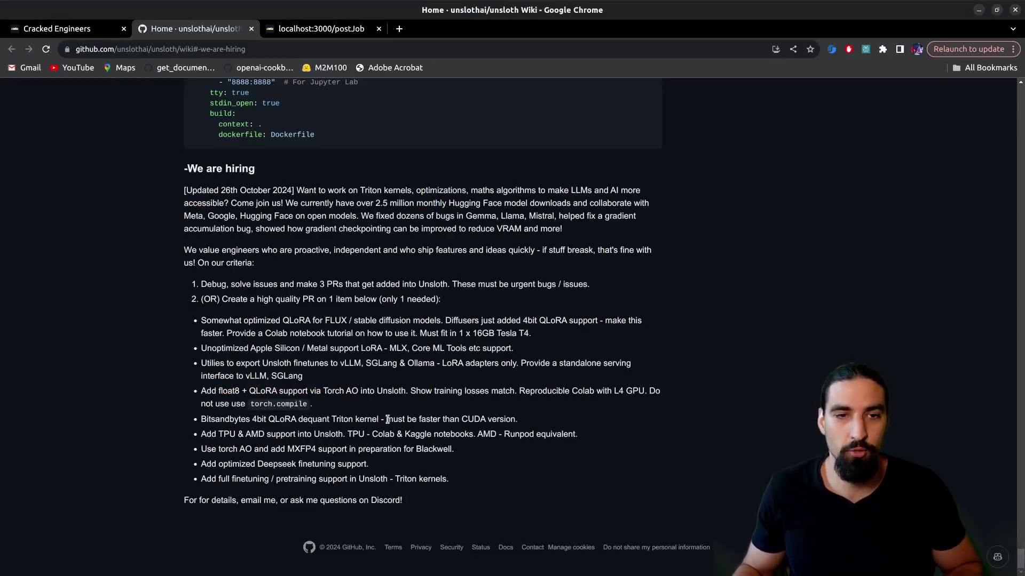
pyautogui.hotkey('ctrl', 'w')
pyautogui.click(566, 347)
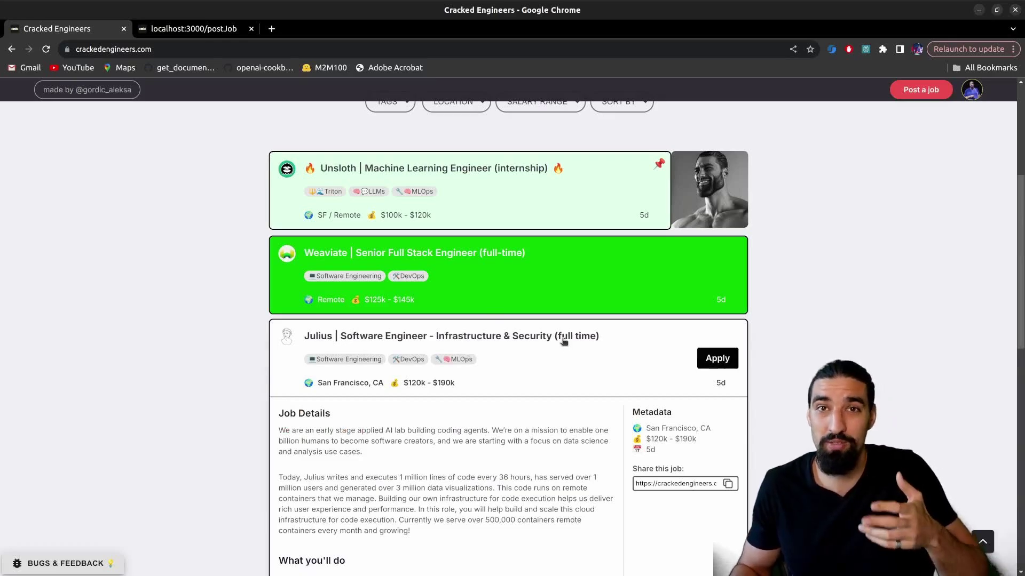
pyautogui.scroll(-2, 563, 346)
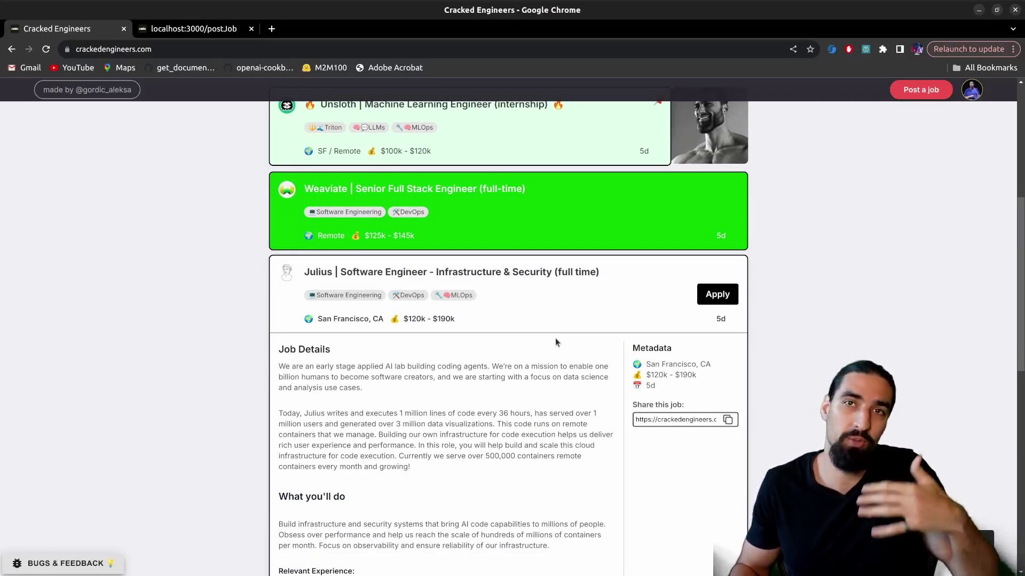
pyautogui.scroll(-2, 555, 341)
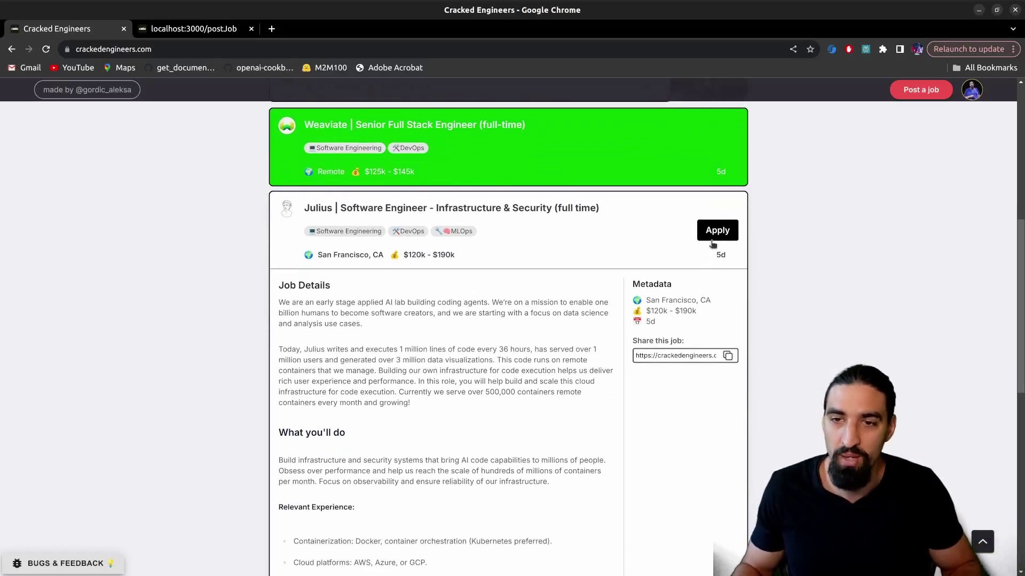
# Open Julius's Apply link to its Ashby page, browse it, and close that tab.
pyautogui.click(714, 232)
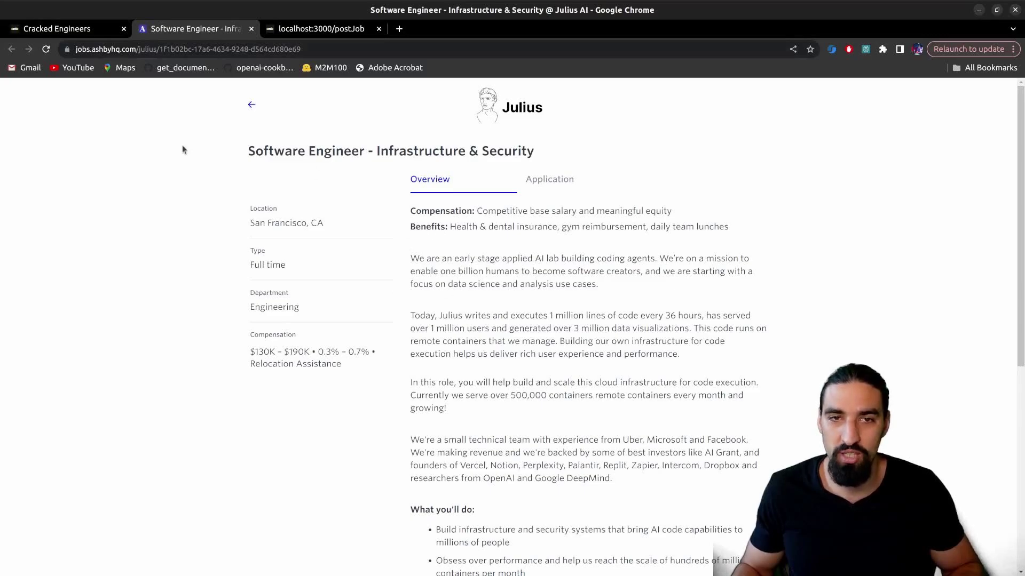
pyautogui.scroll(-7, 526, 242)
pyautogui.scroll(7, 530, 248)
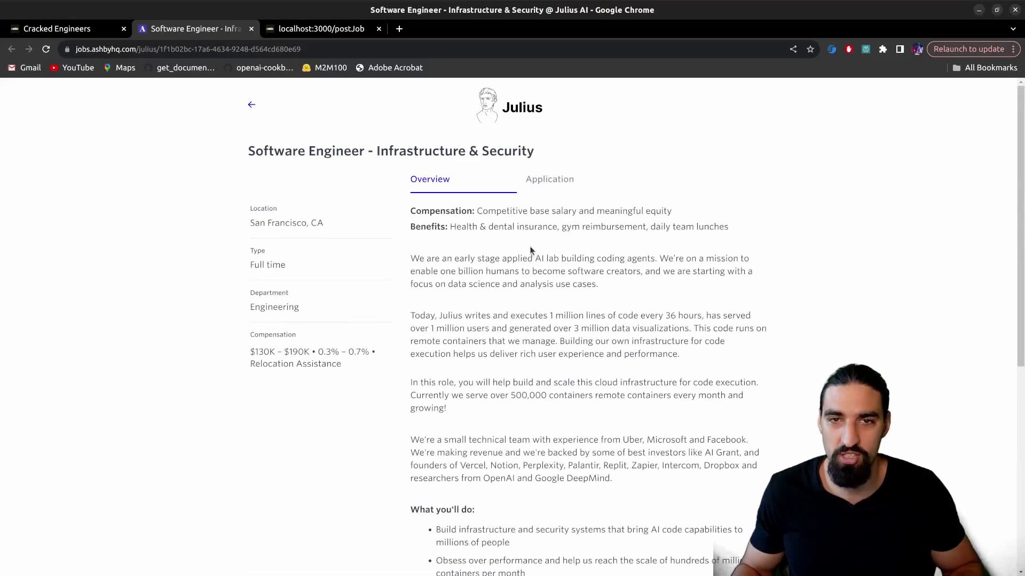
pyautogui.scroll(-5, 566, 373)
pyautogui.scroll(-3, 599, 505)
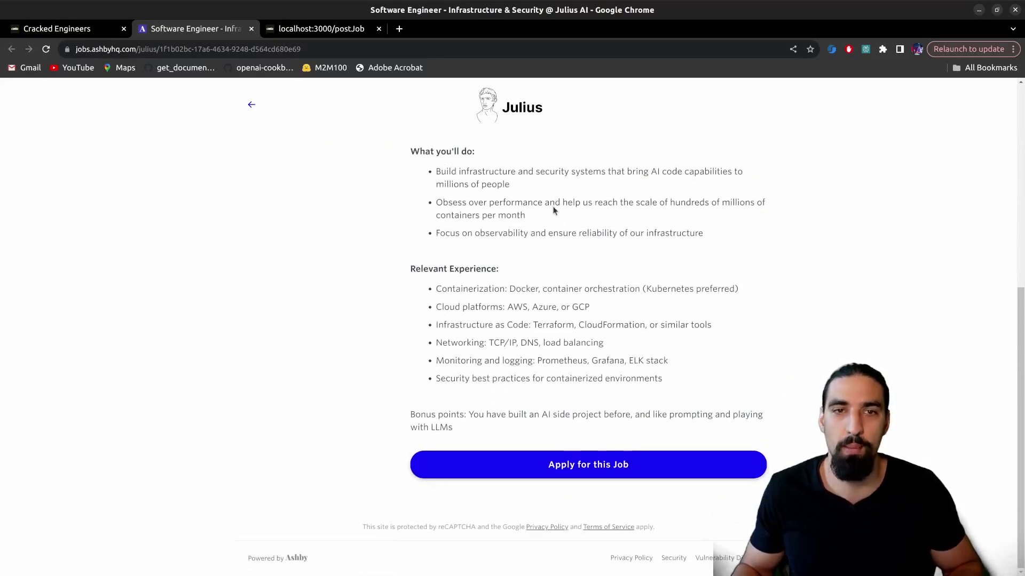
pyautogui.hotkey('ctrl', 'w')
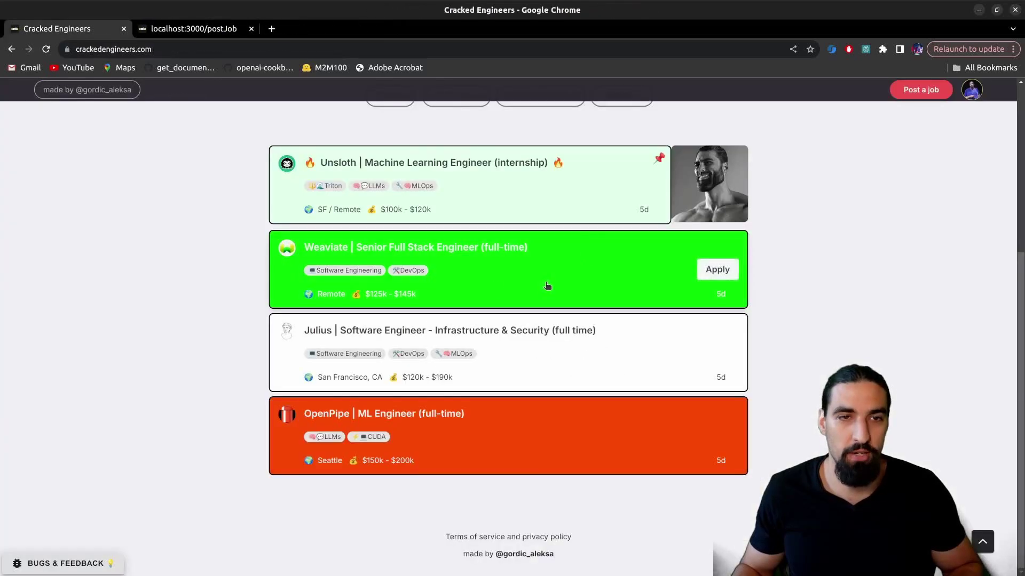
# Run the natural-language job search 'I want to work at Julius Ai'.
pyautogui.scroll(3, 502, 267)
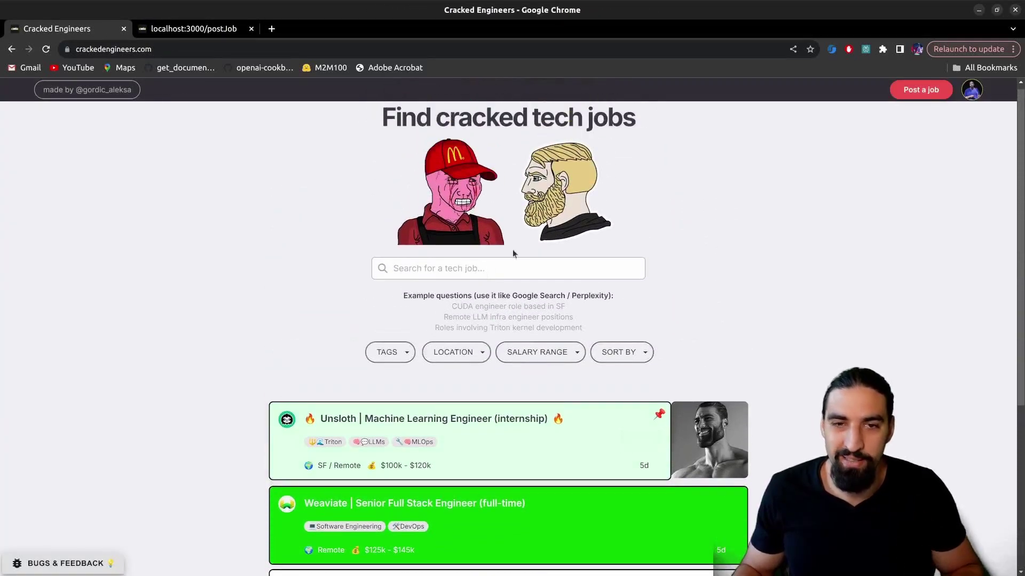
pyautogui.click(470, 268)
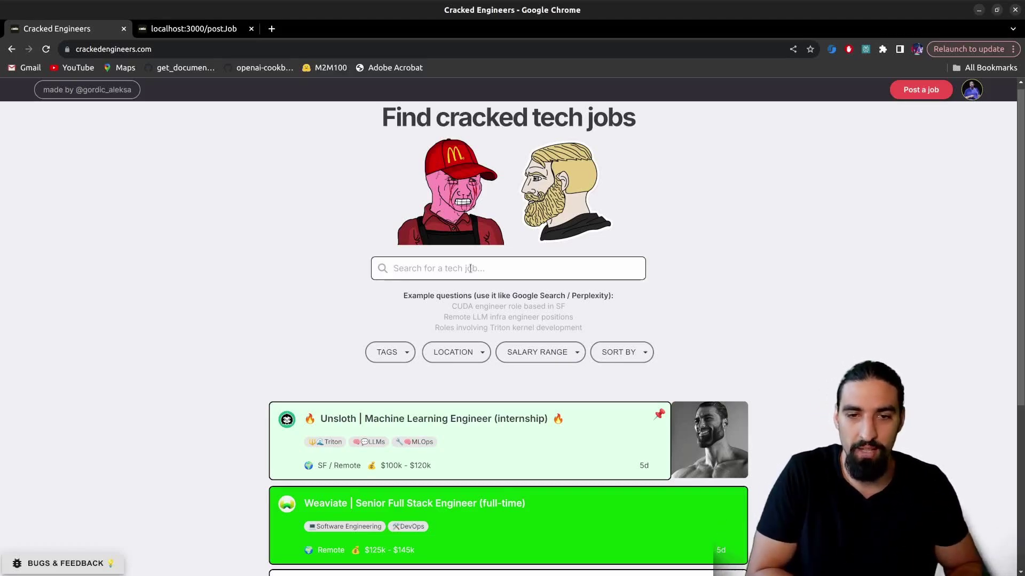
pyautogui.write('I want to work at Juliu')
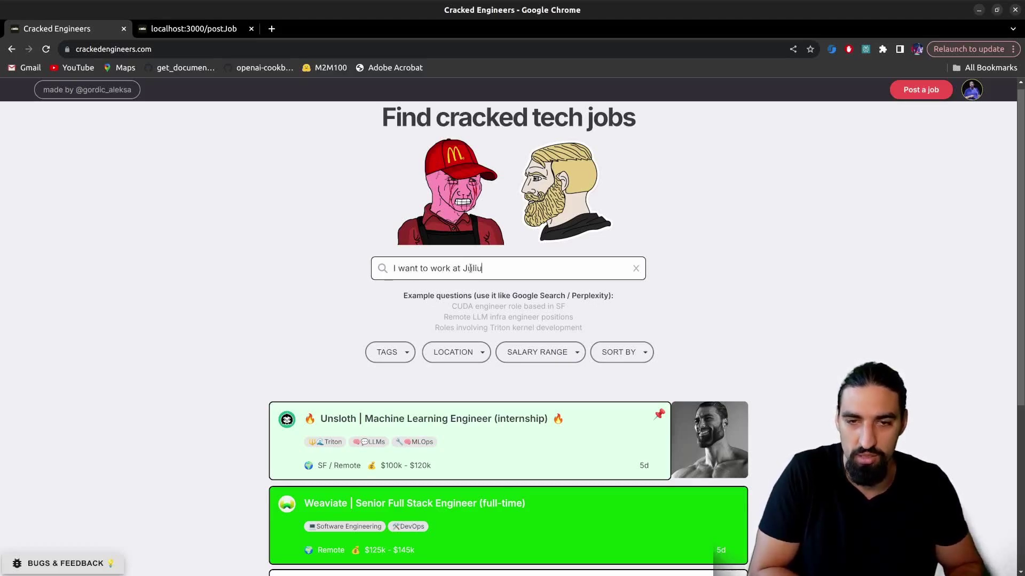
pyautogui.write('s Ai')
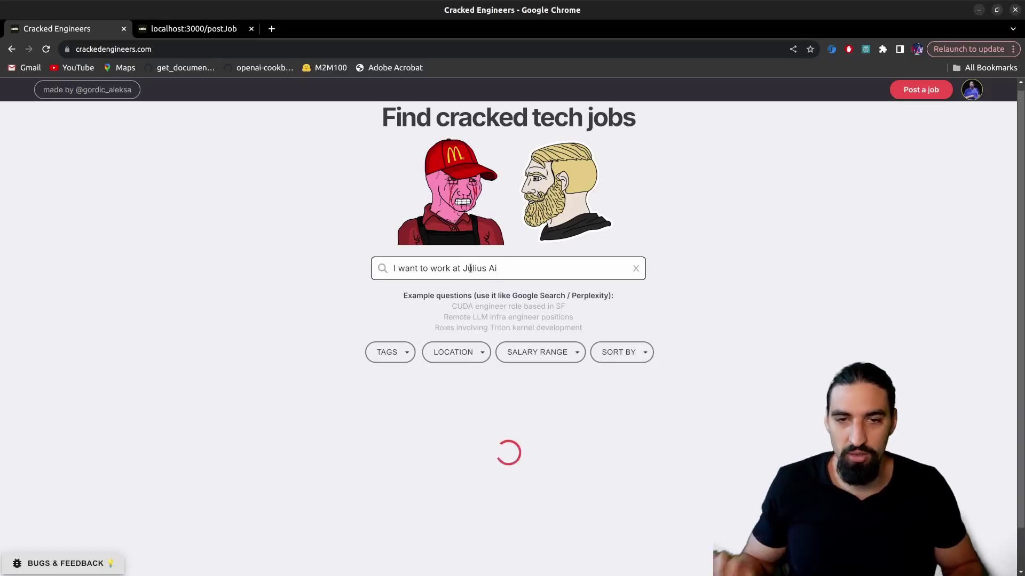
# Browse the Julius AI results, then clear the search to restore all listings.
pyautogui.scroll(-3, 470, 269)
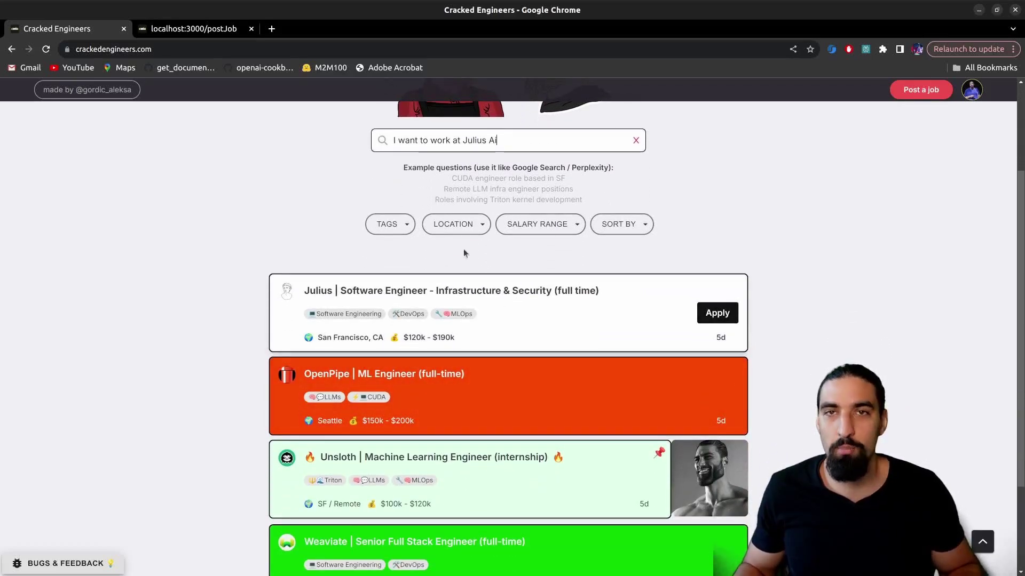
pyautogui.scroll(-2, 432, 299)
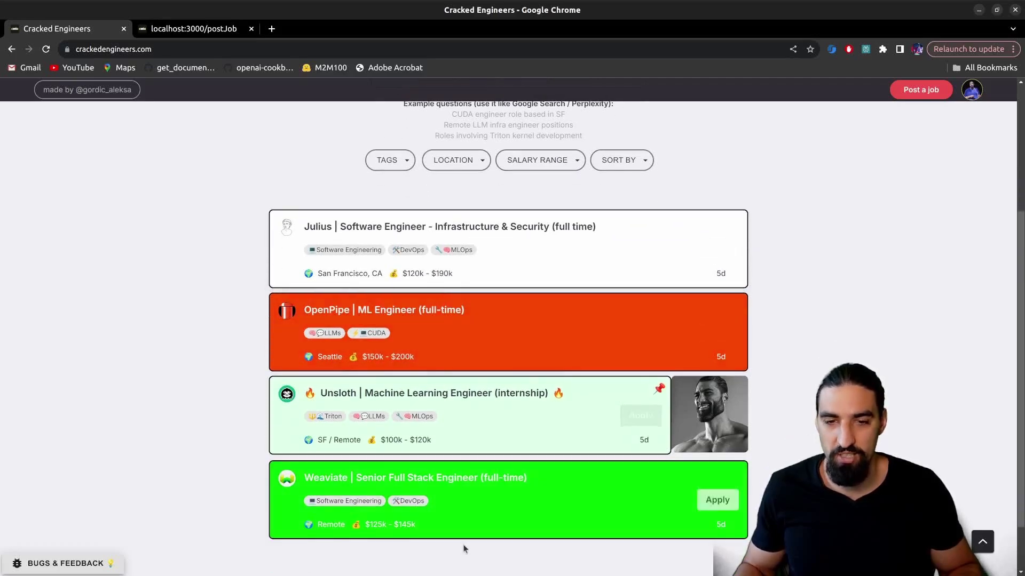
pyautogui.scroll(3, 496, 427)
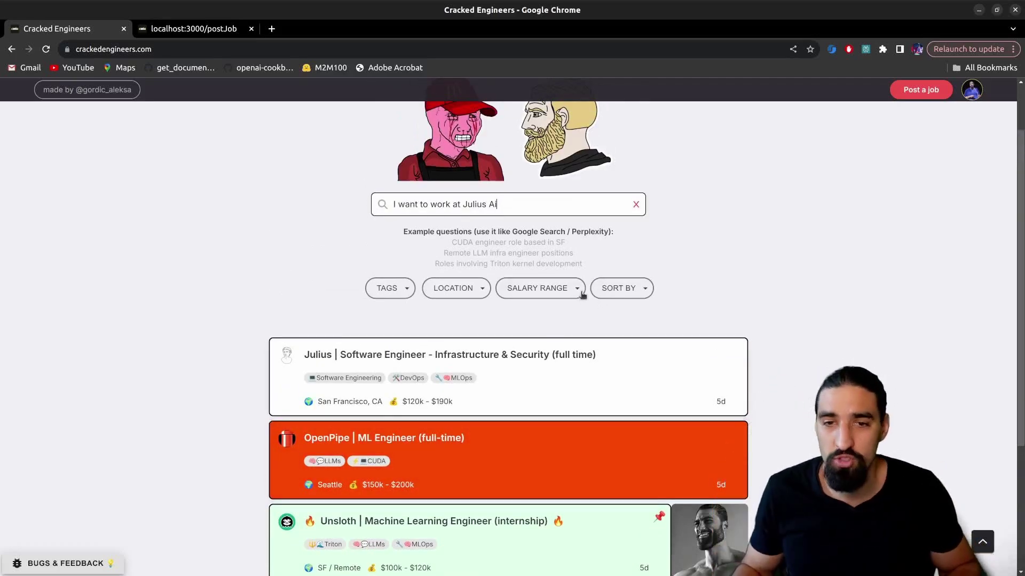
pyautogui.click(635, 205)
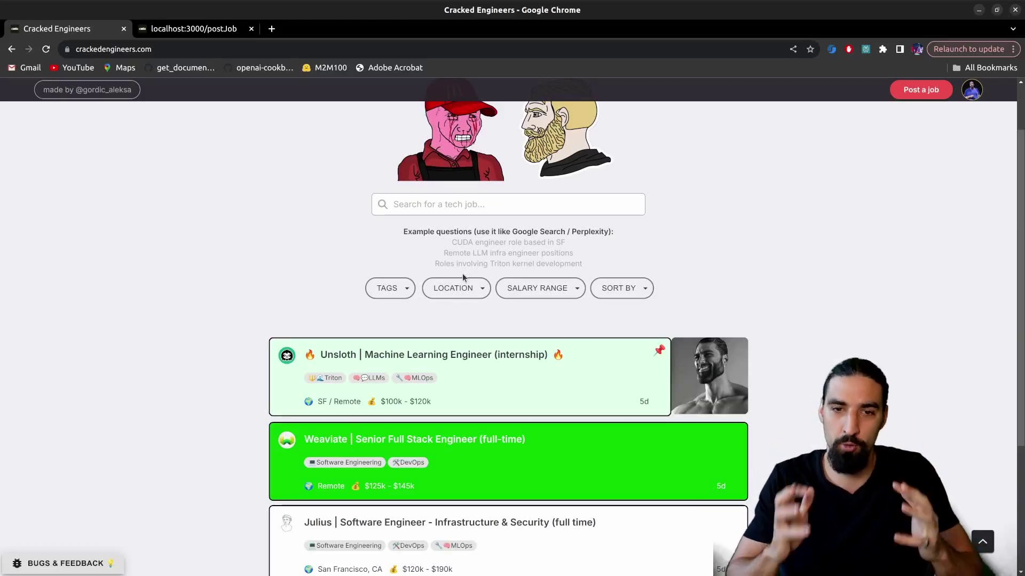
pyautogui.click(413, 289)
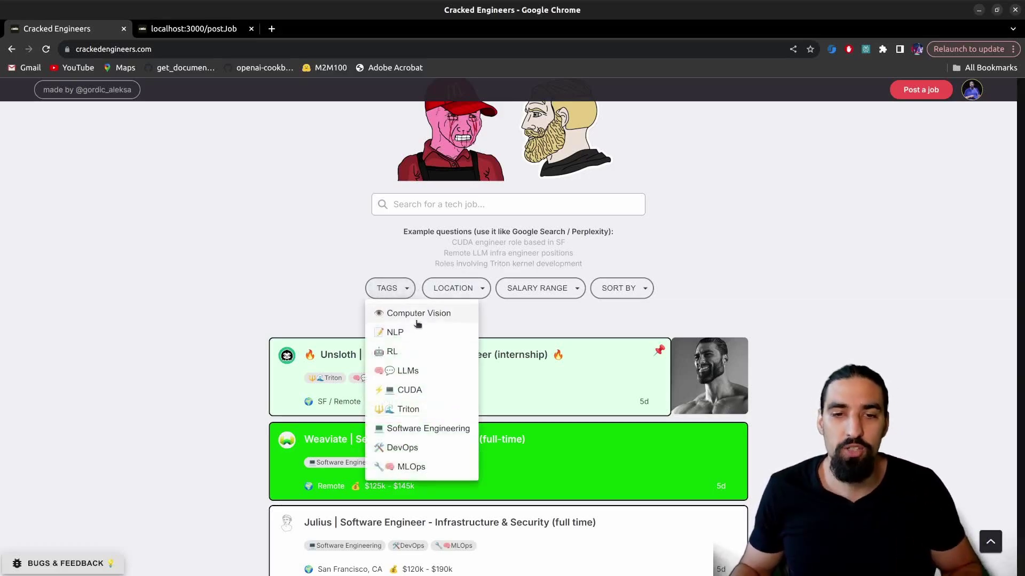
pyautogui.click(412, 390)
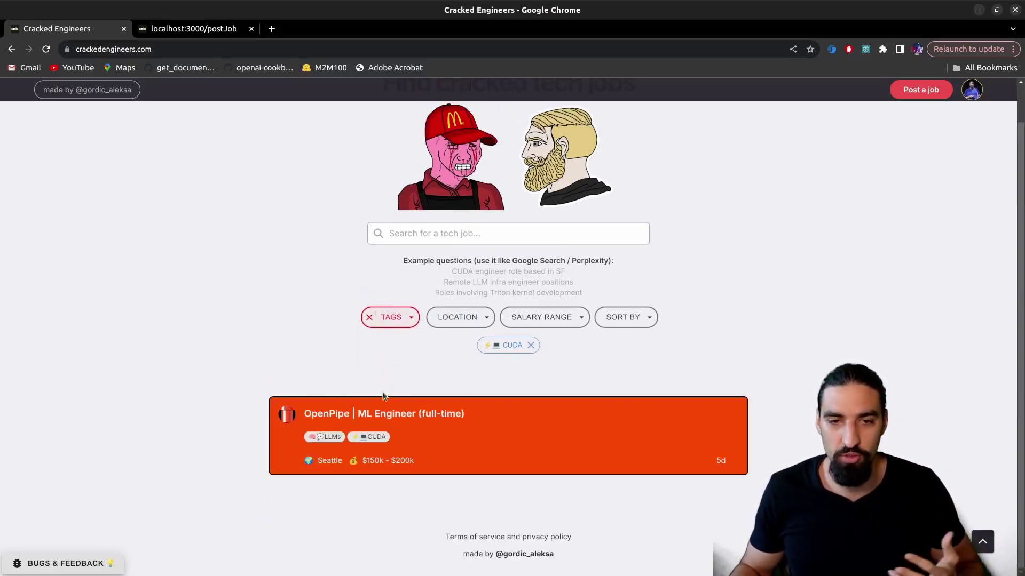
pyautogui.moveTo(387, 470)
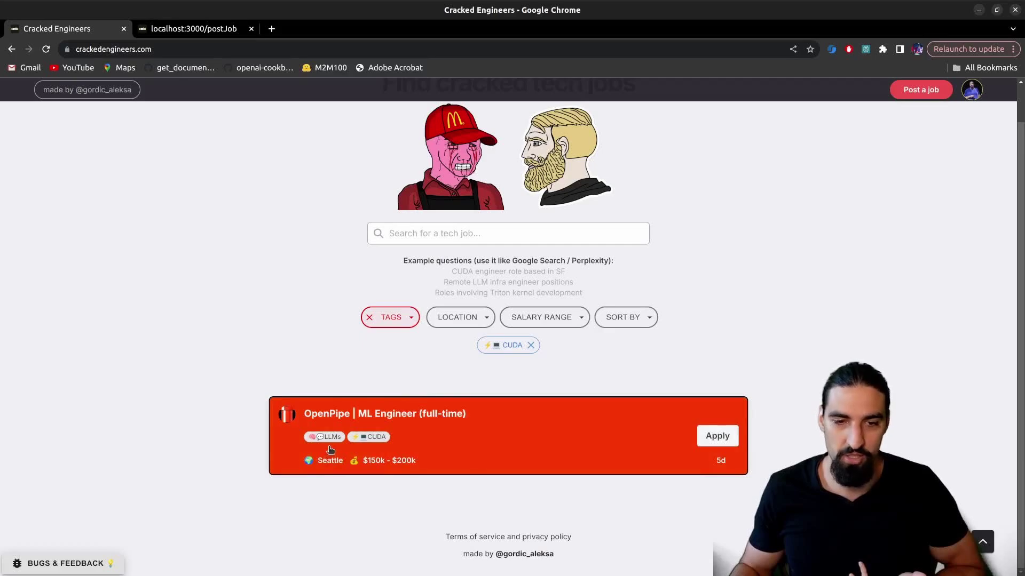
pyautogui.click(369, 319)
pyautogui.click(389, 288)
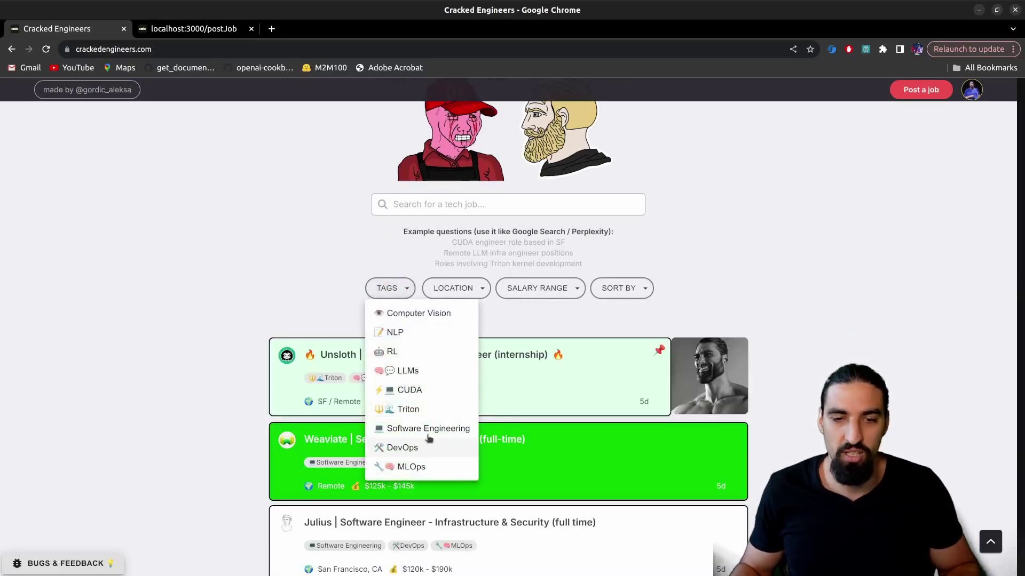
pyautogui.click(304, 297)
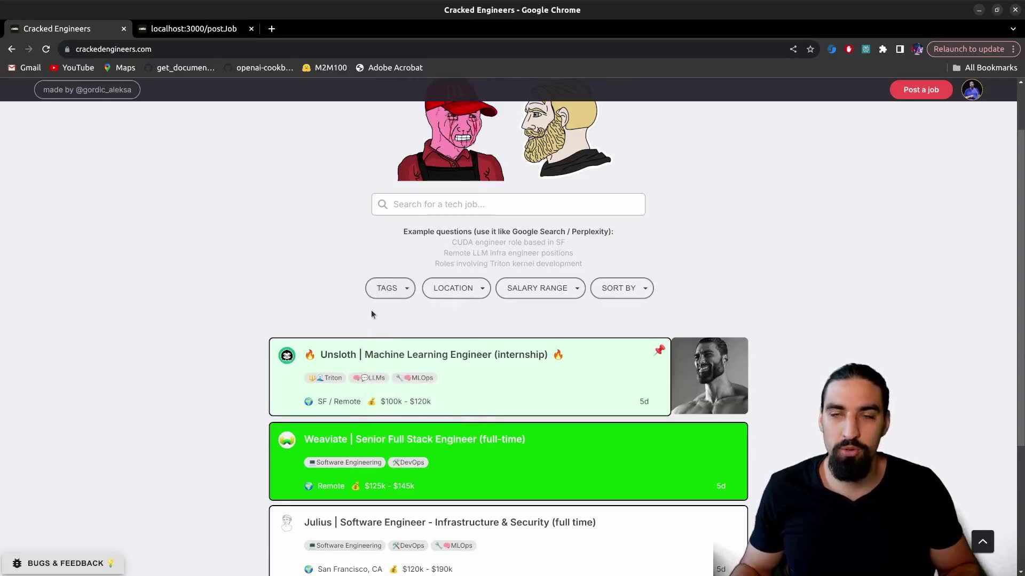
pyautogui.click(625, 294)
pyautogui.click(647, 328)
pyautogui.scroll(-3, 314, 243)
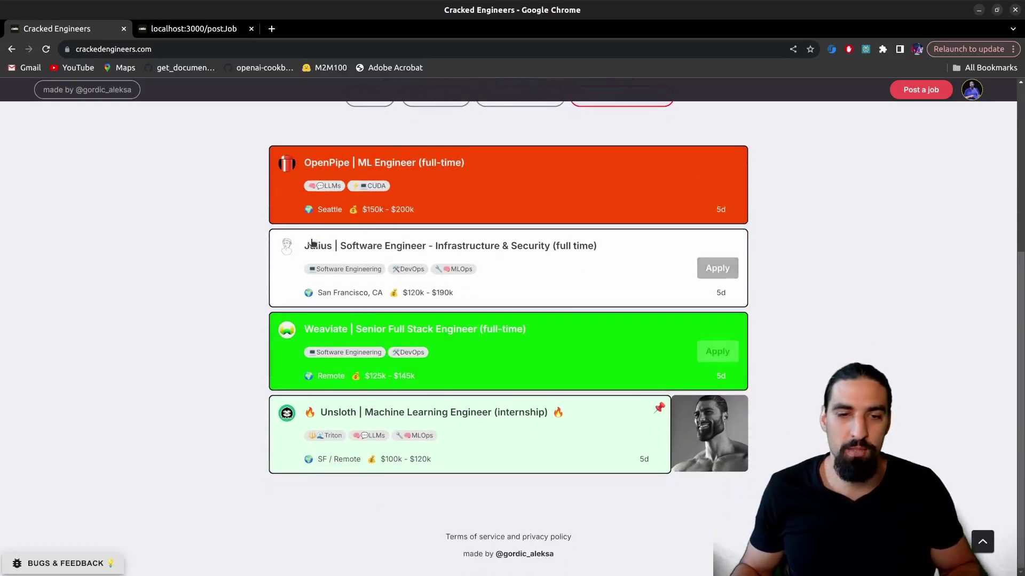
pyautogui.scroll(2, 614, 373)
pyautogui.click(575, 160)
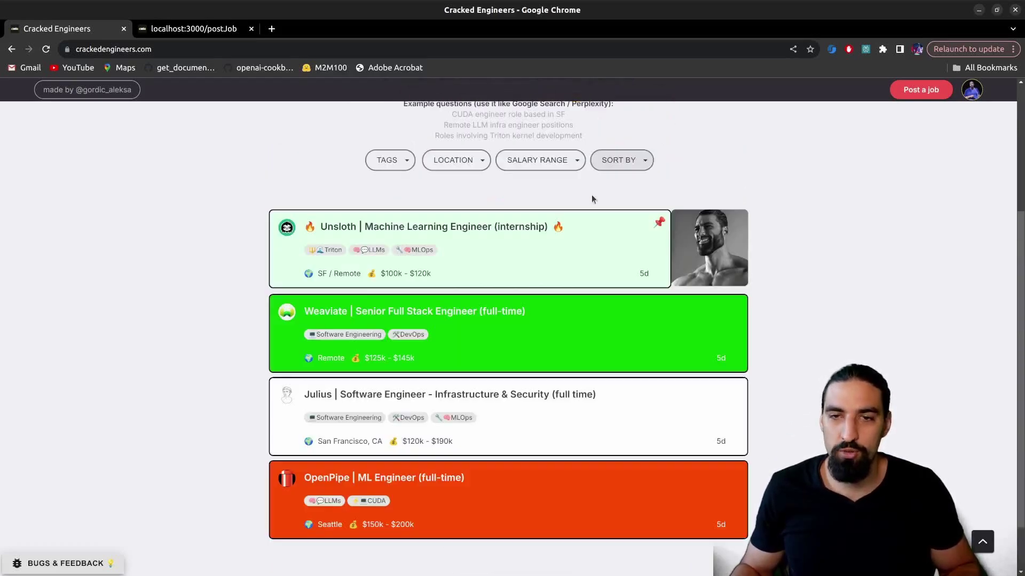
pyautogui.scroll(1, 608, 229)
pyautogui.click(619, 224)
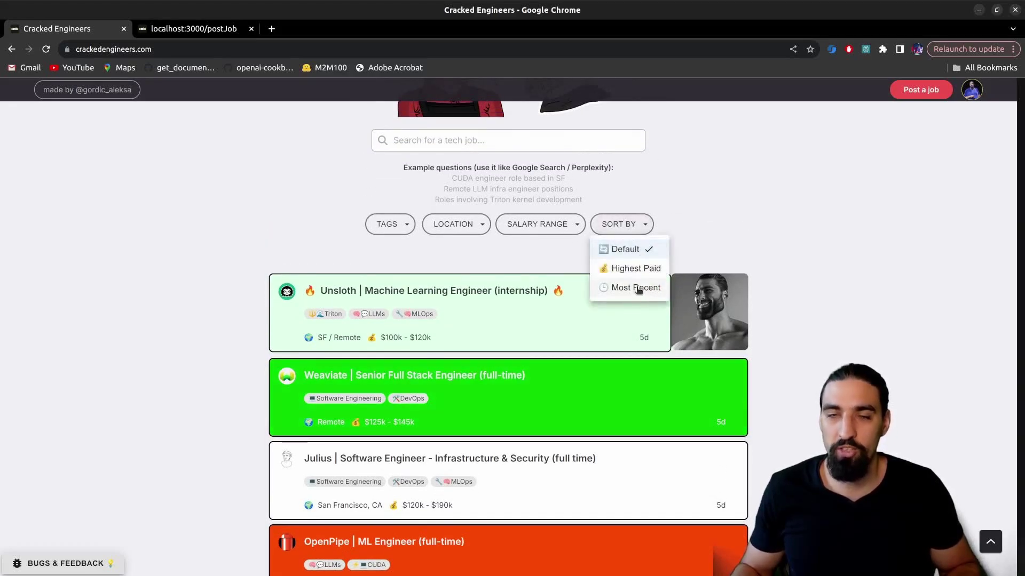
pyautogui.click(719, 224)
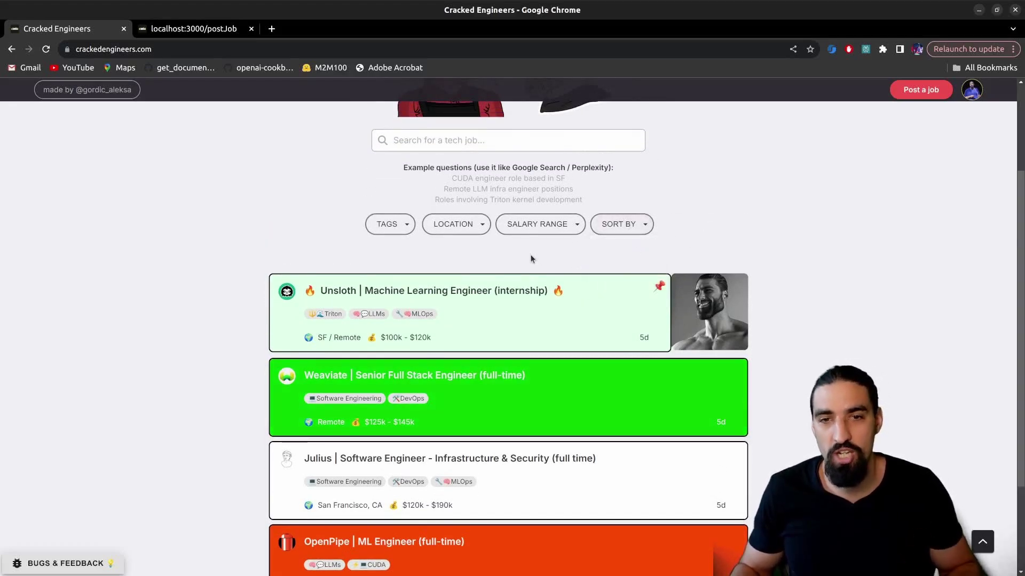
pyautogui.scroll(1, 530, 258)
pyautogui.click(541, 288)
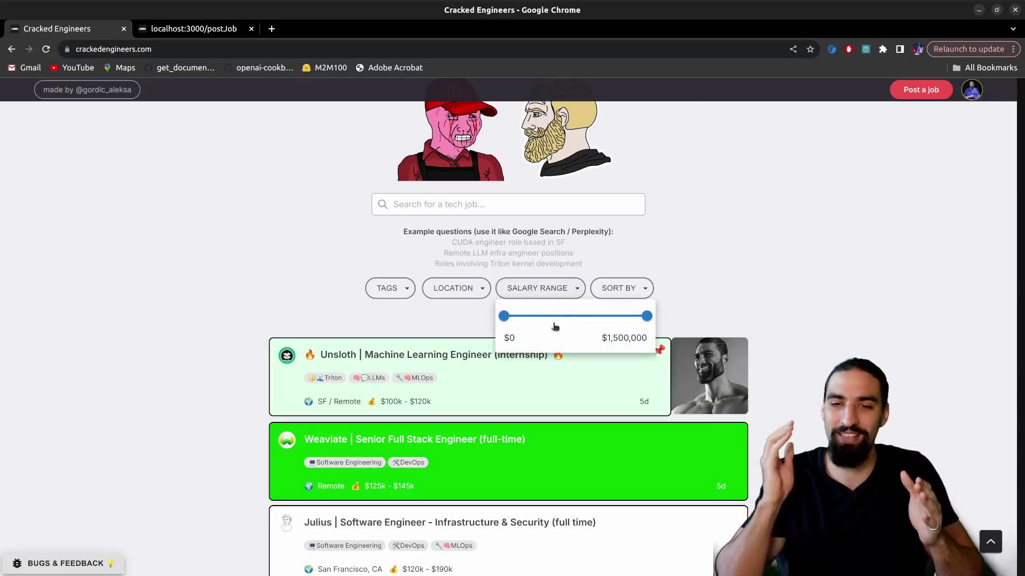
pyautogui.click(718, 255)
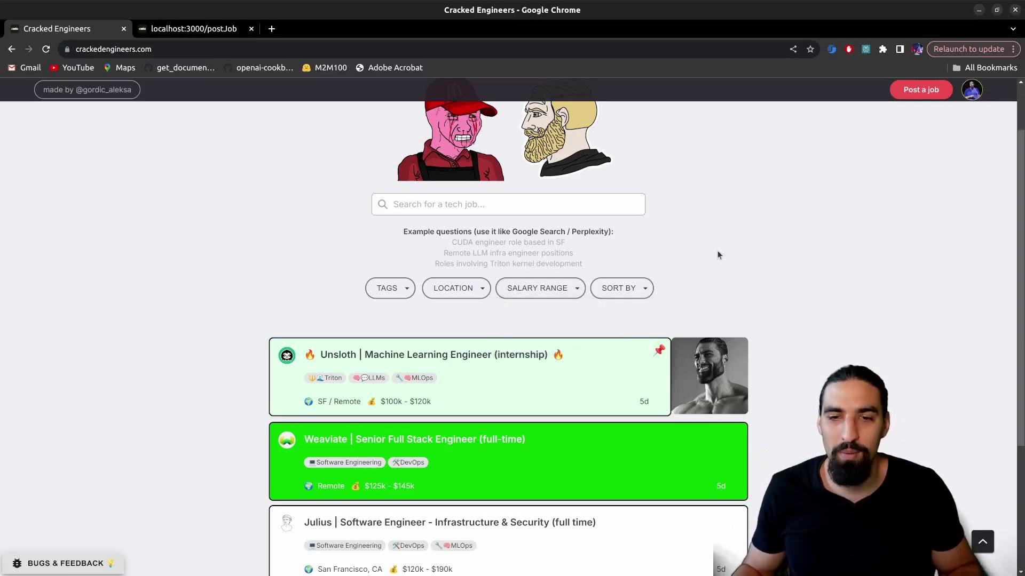
pyautogui.moveTo(389, 407)
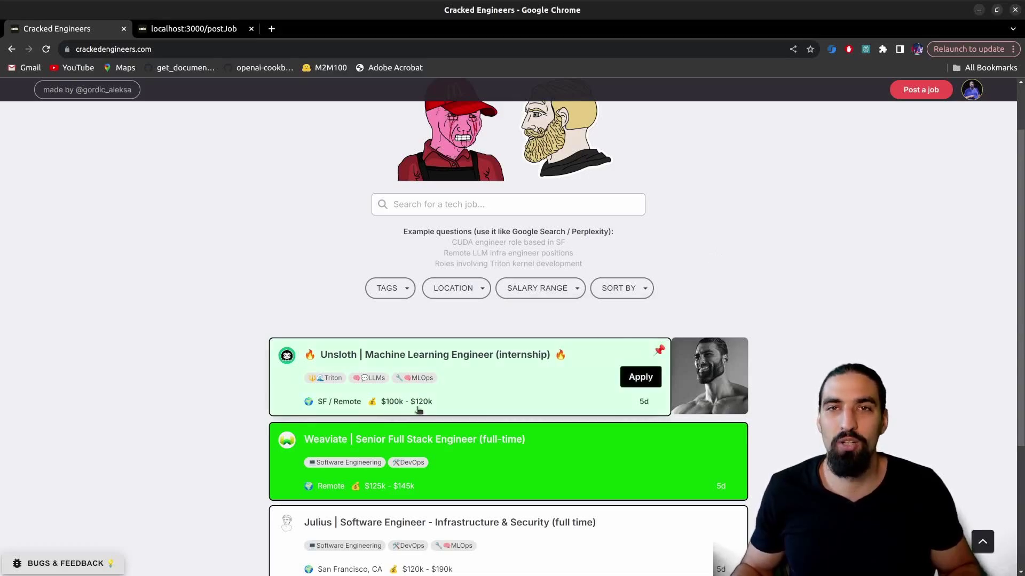
pyautogui.scroll(2, 691, 238)
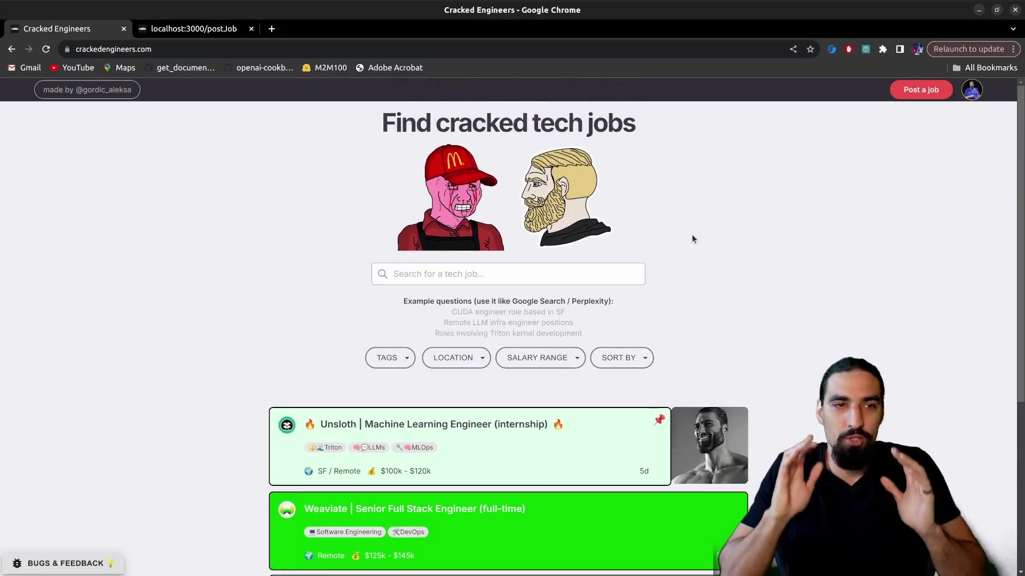
# Sign out from the profile page, then leave the job-alert email field without subscribing.
pyautogui.click(971, 90)
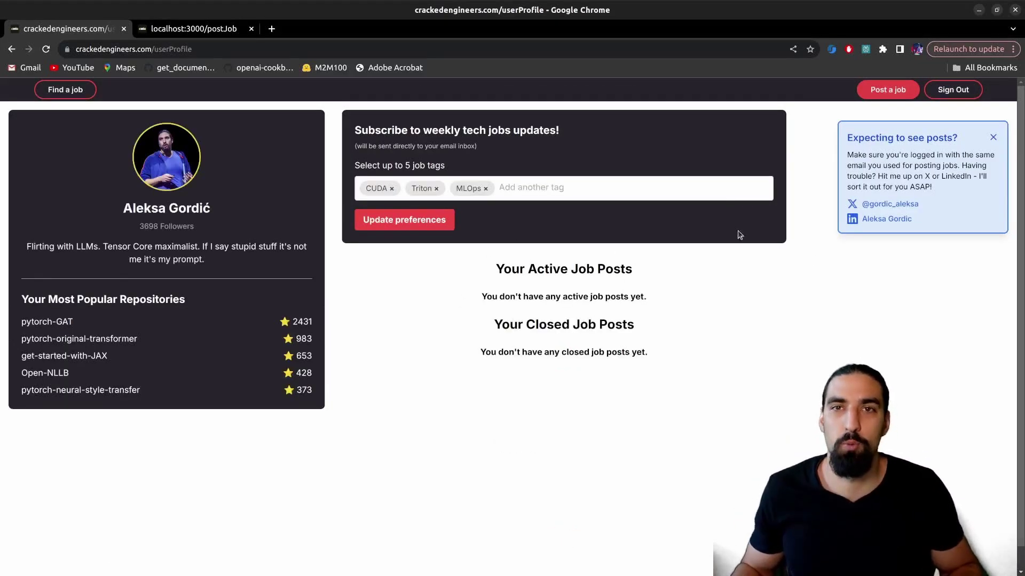
pyautogui.click(955, 91)
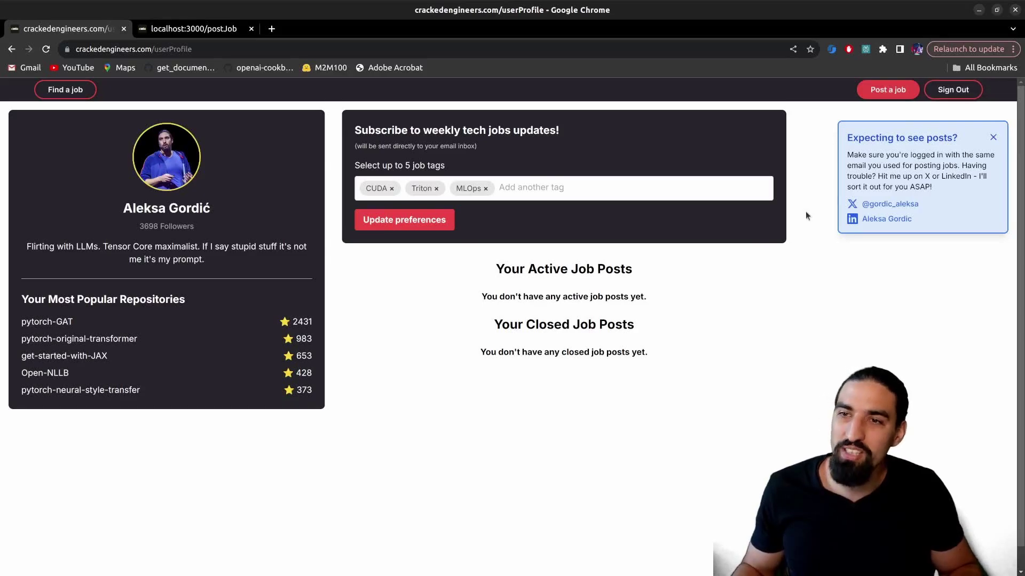
pyautogui.scroll(-5, 774, 222)
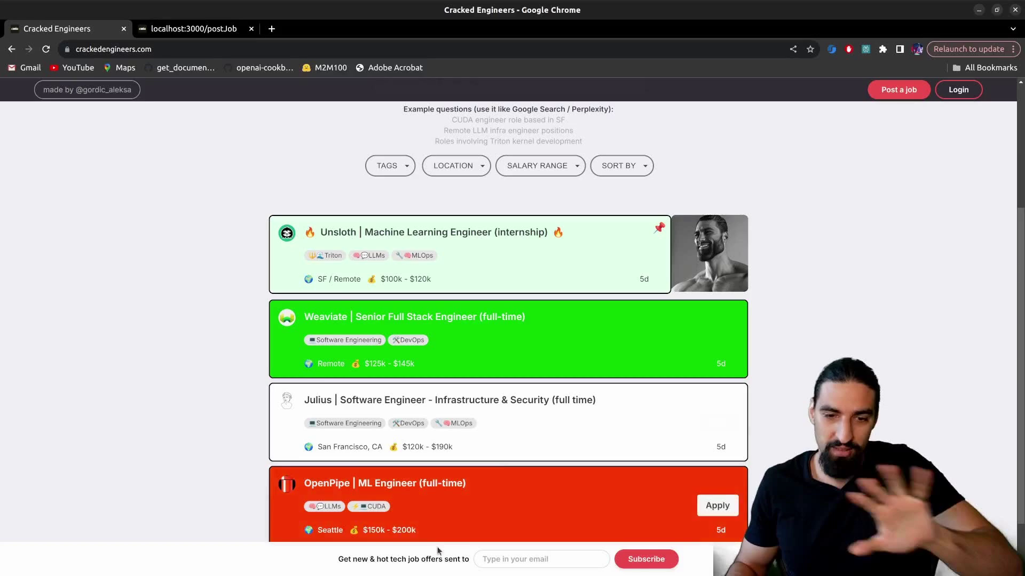
pyautogui.click(570, 565)
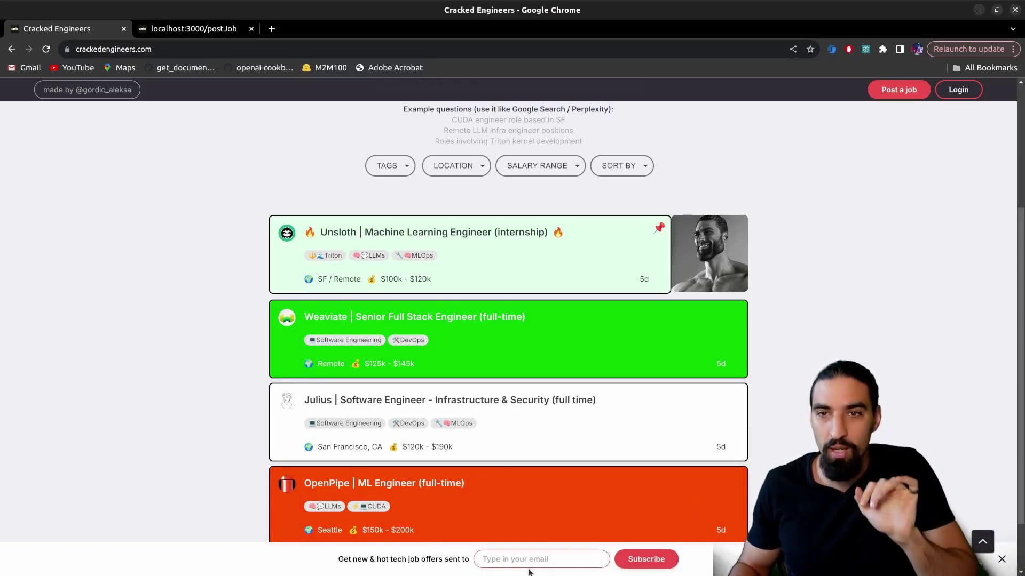
pyautogui.click(933, 123)
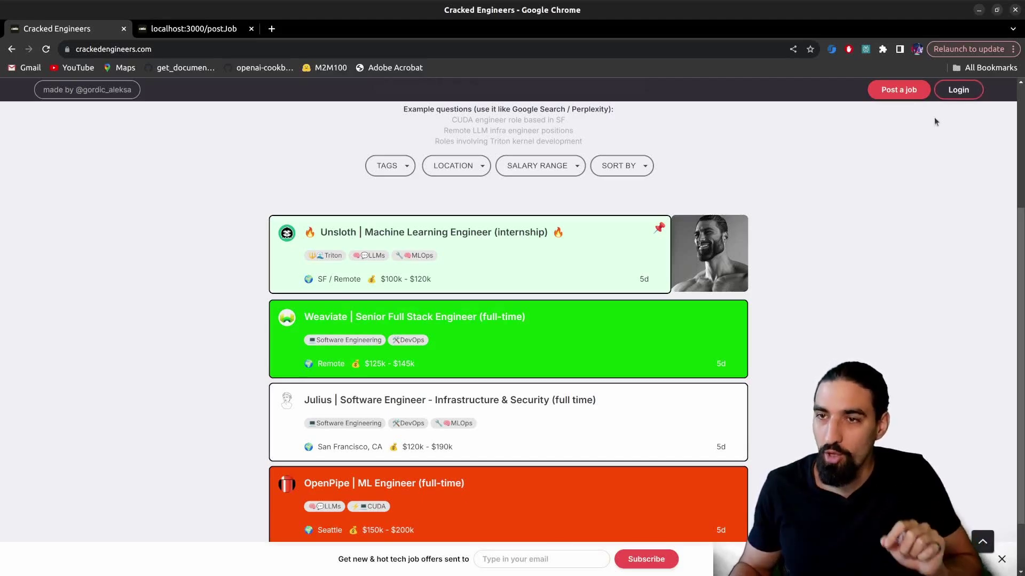
# Log back in through the Login page using Sign in with GitHub.
pyautogui.click(958, 90)
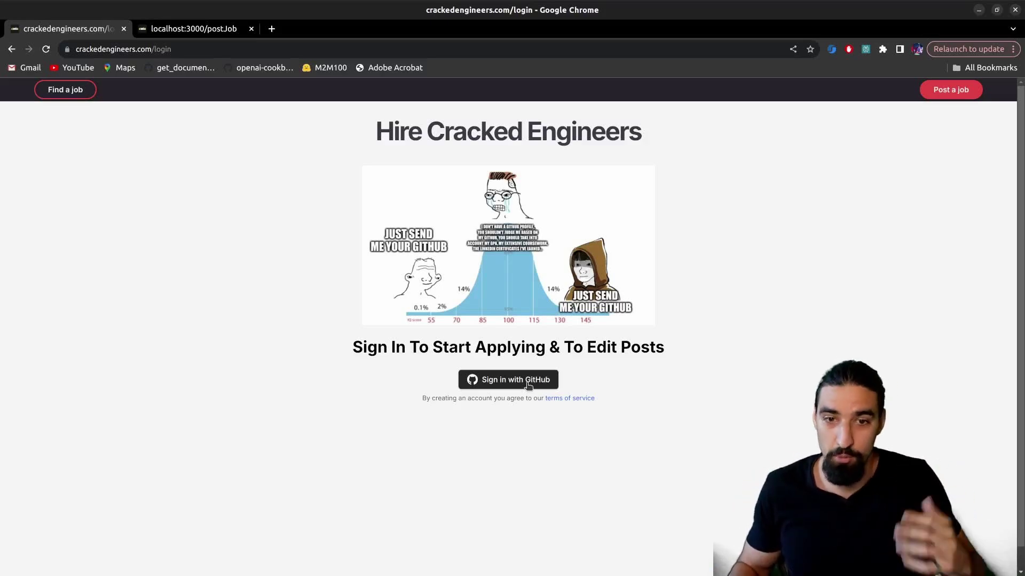
pyautogui.click(528, 384)
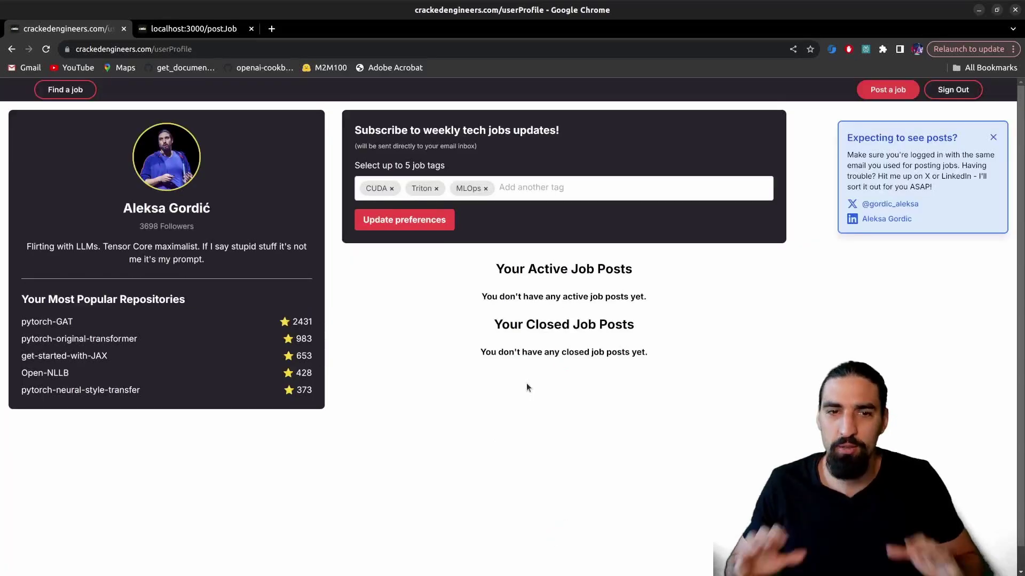
# Drop the CUDA, Triton and MLOps tags, re-add only CUDA and Triton, and update preferences.
pyautogui.click(392, 190)
pyautogui.click(392, 190)
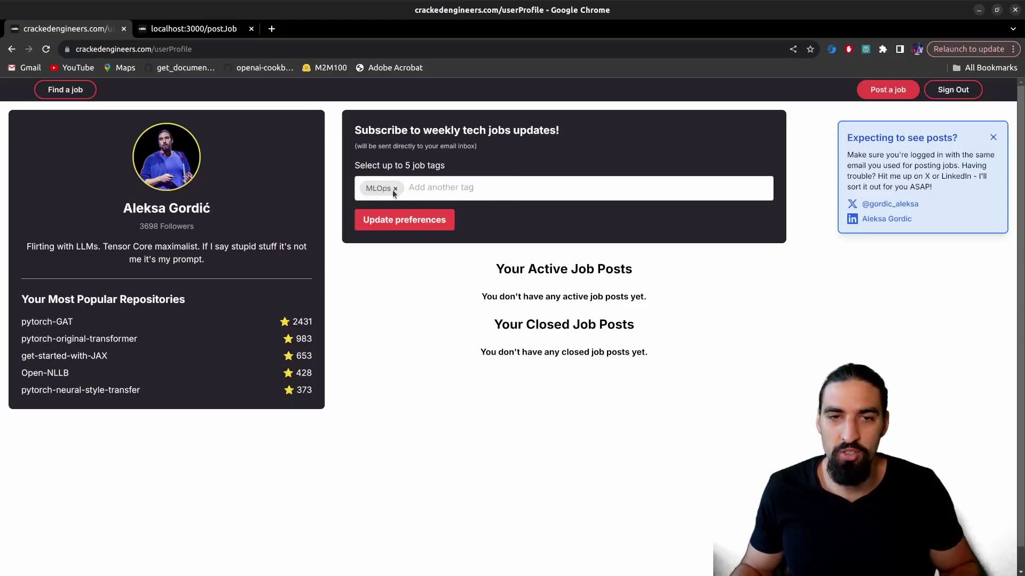
pyautogui.click(395, 188)
pyautogui.click(399, 186)
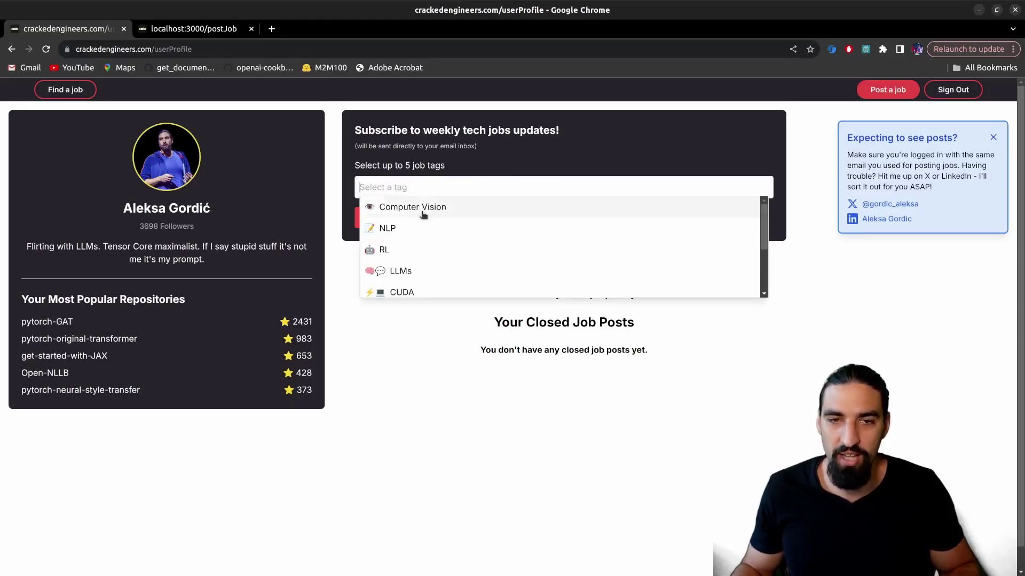
pyautogui.scroll(-2, 461, 245)
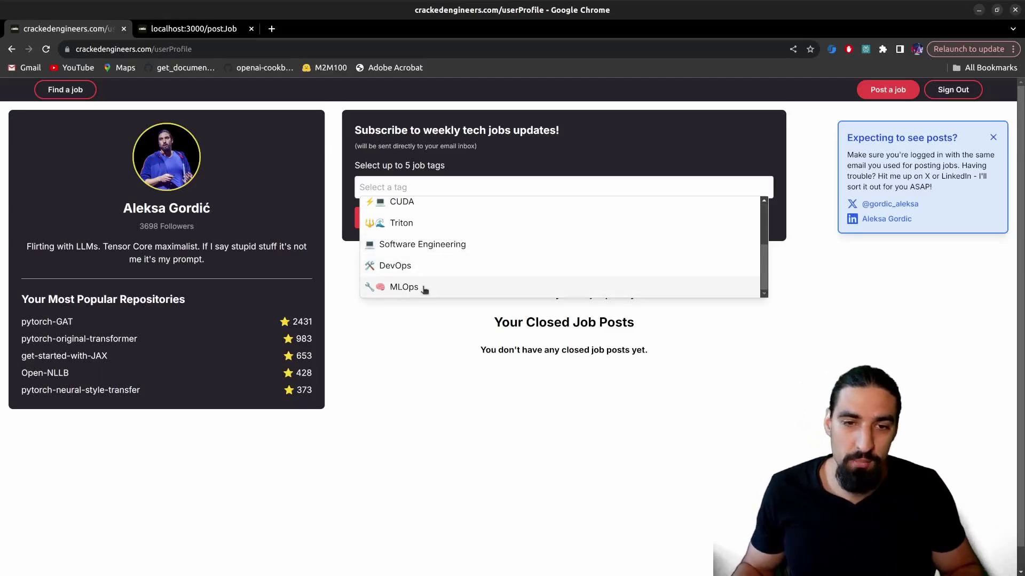
pyautogui.click(417, 212)
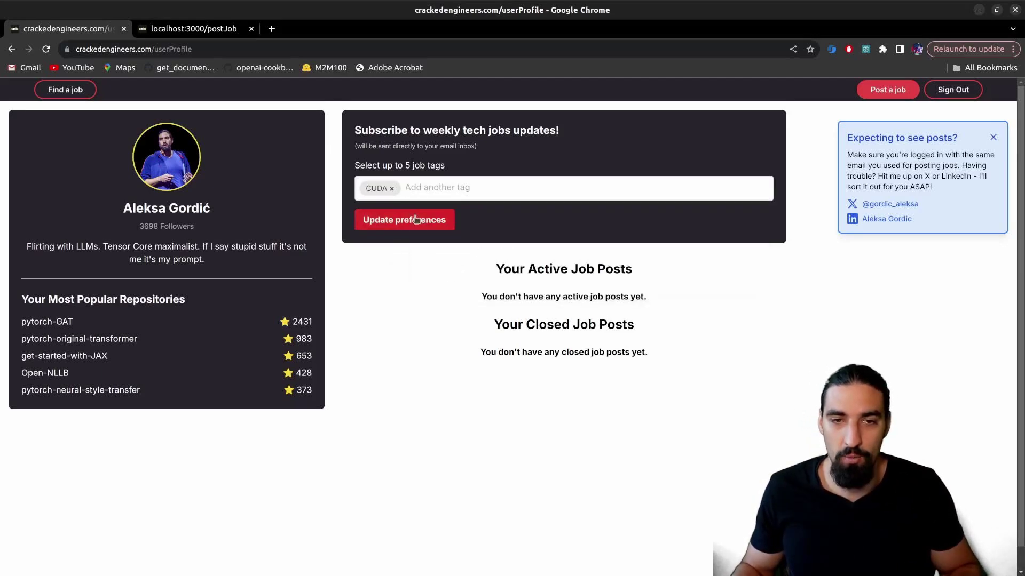
pyautogui.click(426, 188)
pyautogui.click(448, 292)
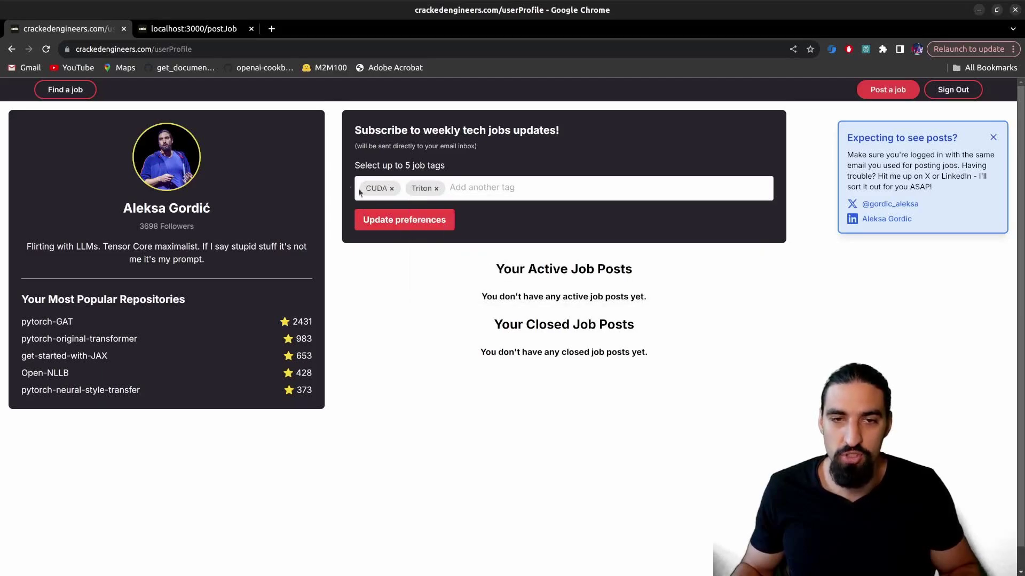
pyautogui.click(404, 216)
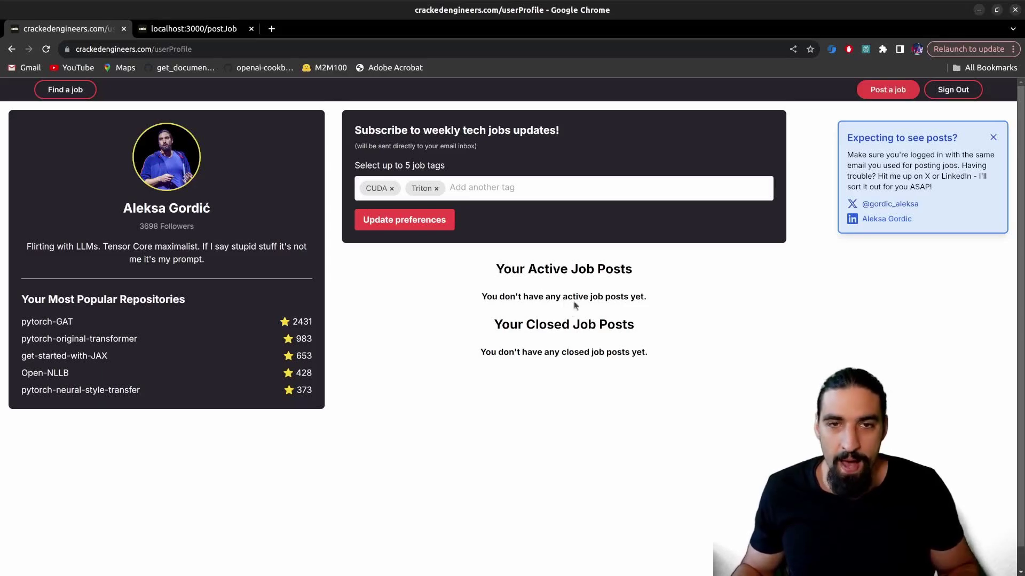
# Return to the job listings, then switch to the localhost profile's Active Job Posts.
pyautogui.click(77, 92)
pyautogui.scroll(-5, 558, 304)
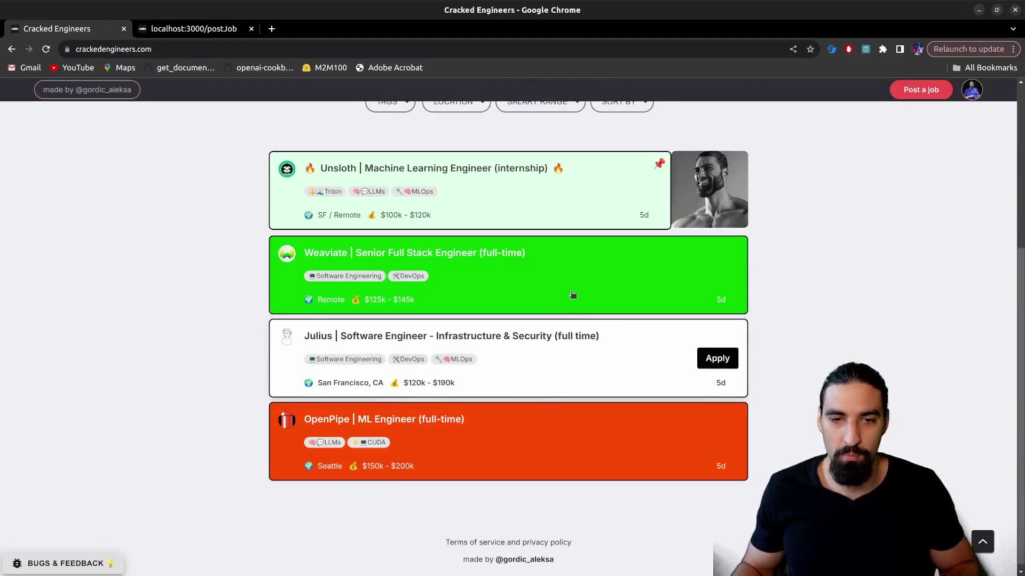
pyautogui.scroll(4, 219, 251)
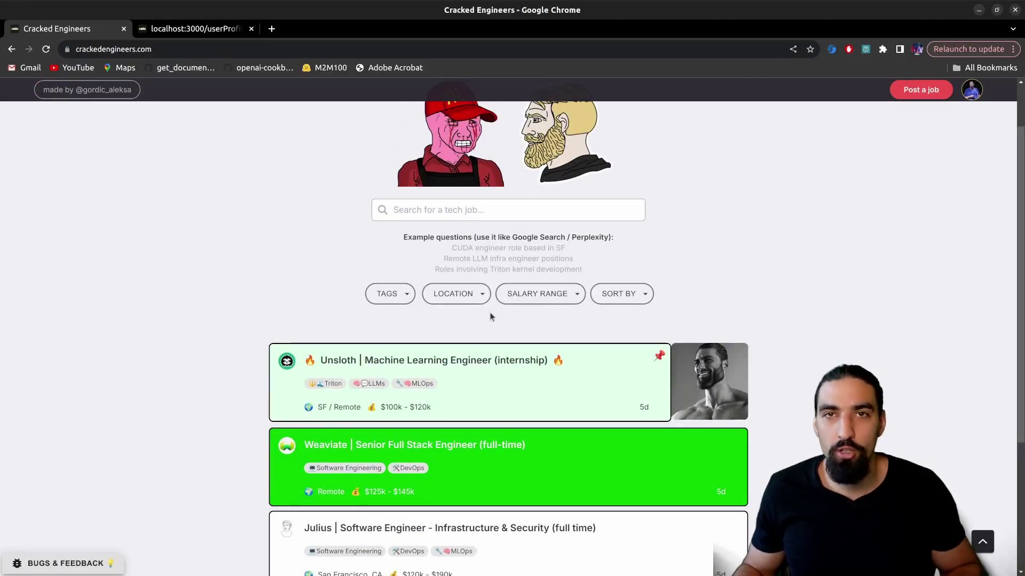
pyautogui.hotkey('ctrl', 'Tab')
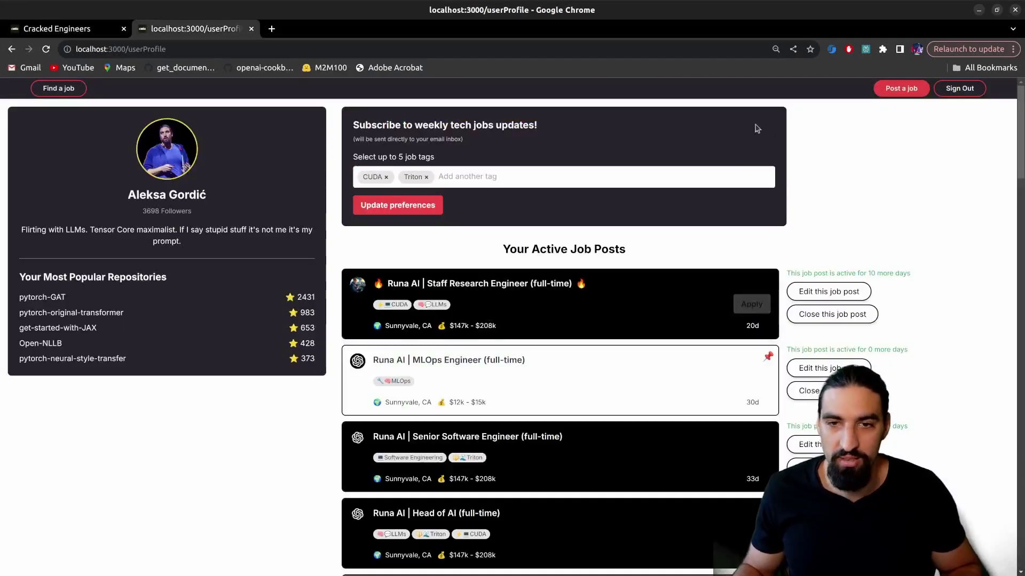
pyautogui.doubleClick(549, 249)
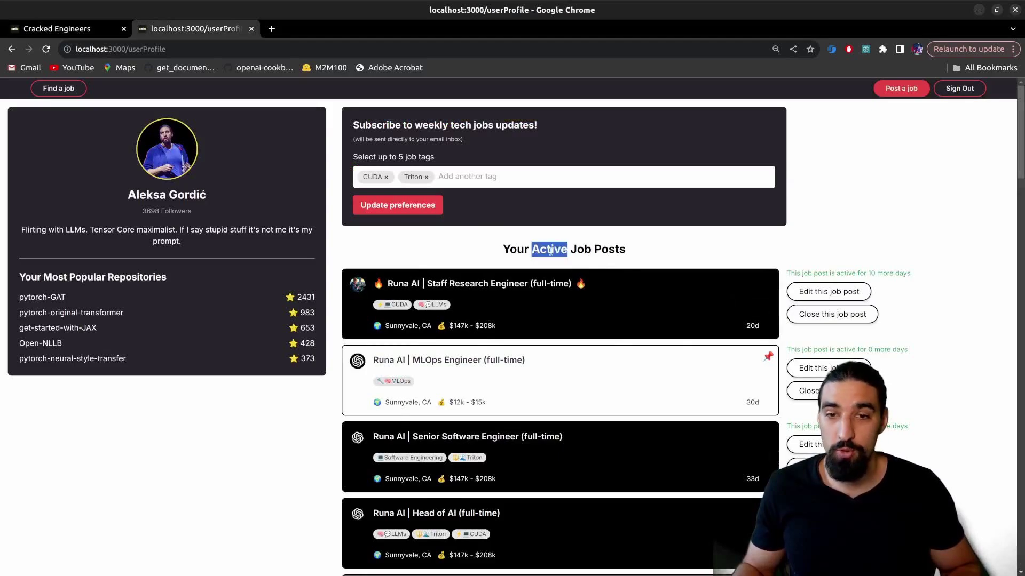
pyautogui.click(592, 249)
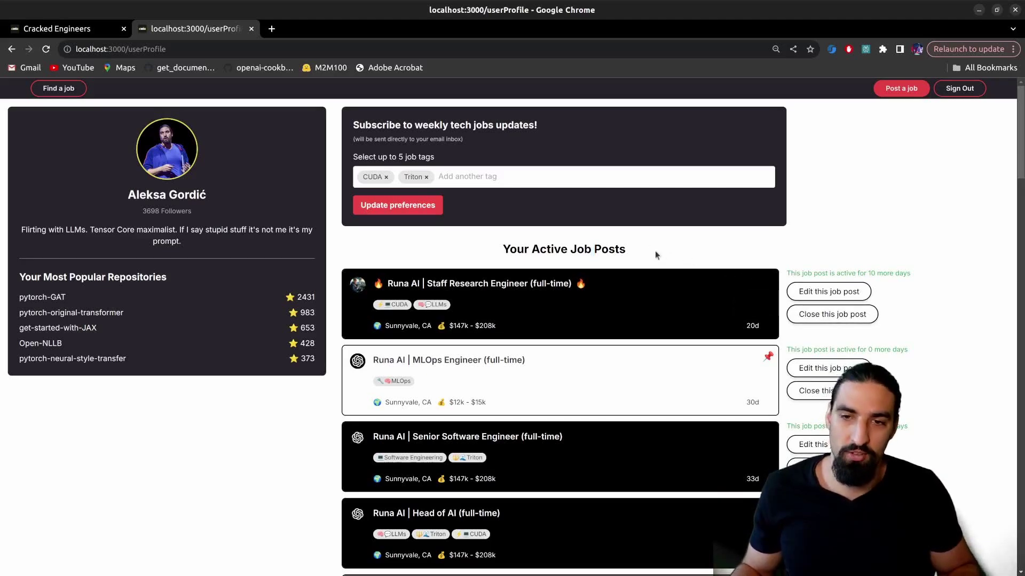
# Open the Staff Research Engineer edit form, scroll to Save Changes and back, then return to crackedengineers.com.
pyautogui.click(822, 295)
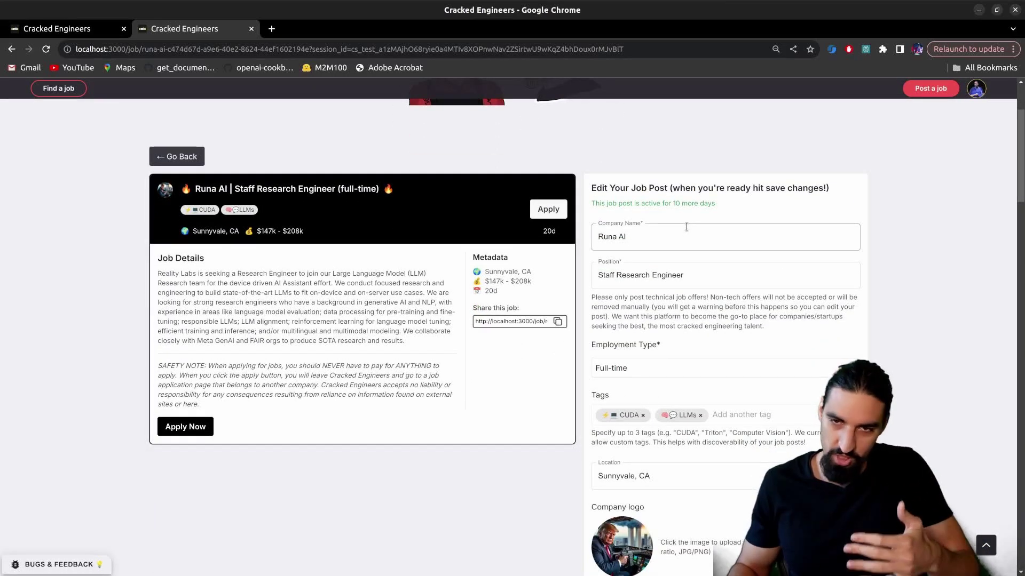
pyautogui.scroll(-5, 685, 234)
pyautogui.scroll(-3, 685, 243)
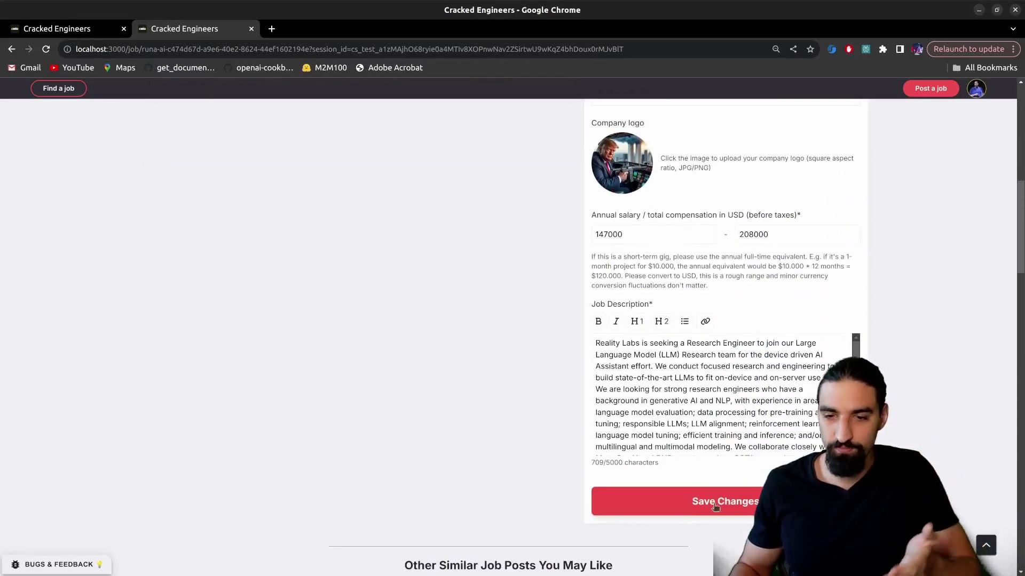
pyautogui.scroll(10, 543, 282)
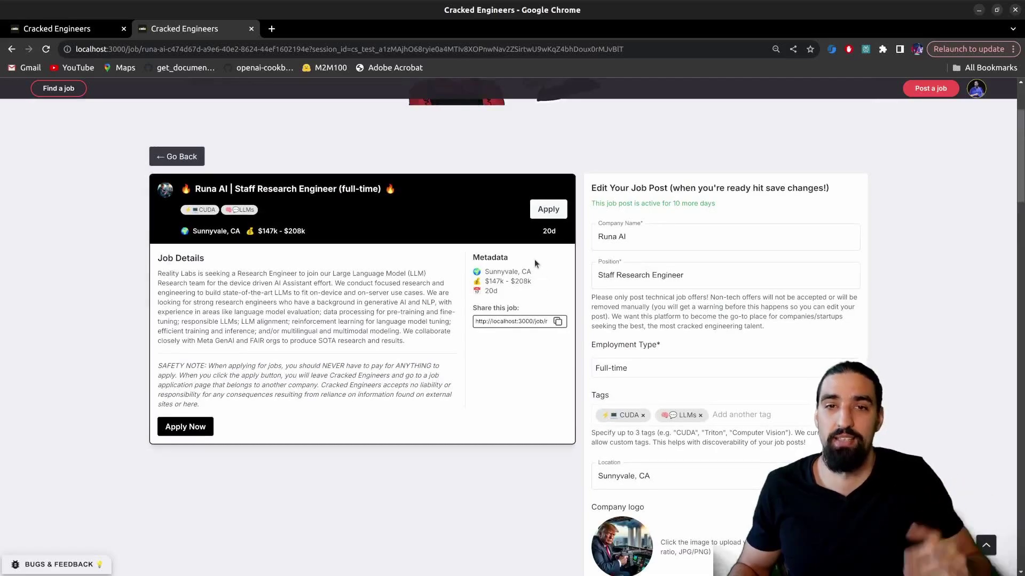
pyautogui.scroll(3, 504, 229)
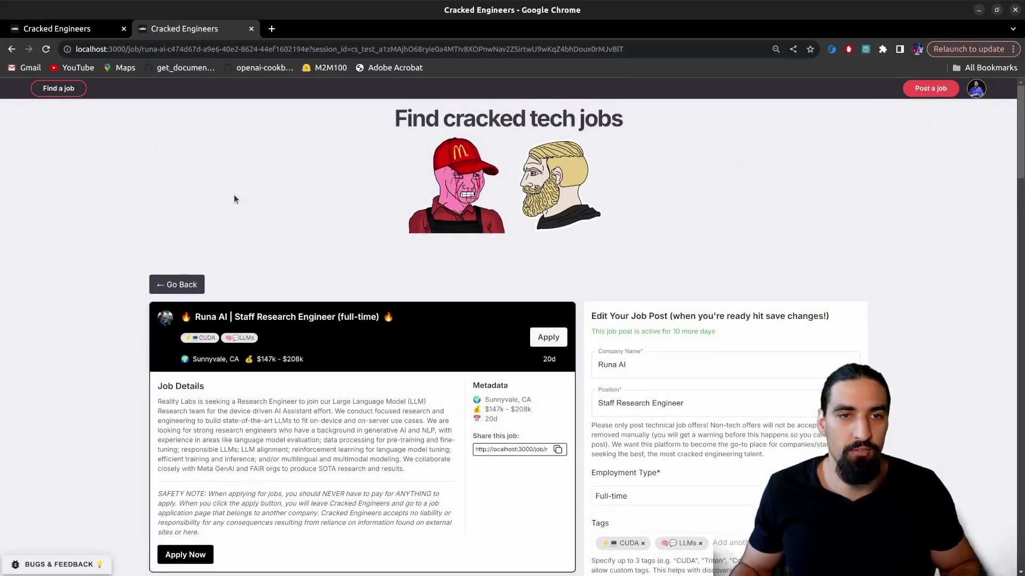
pyautogui.hotkey('ctrl', 'Tab')
# Start a new job post, then return to the job listings home page.
pyautogui.scroll(2, 791, 218)
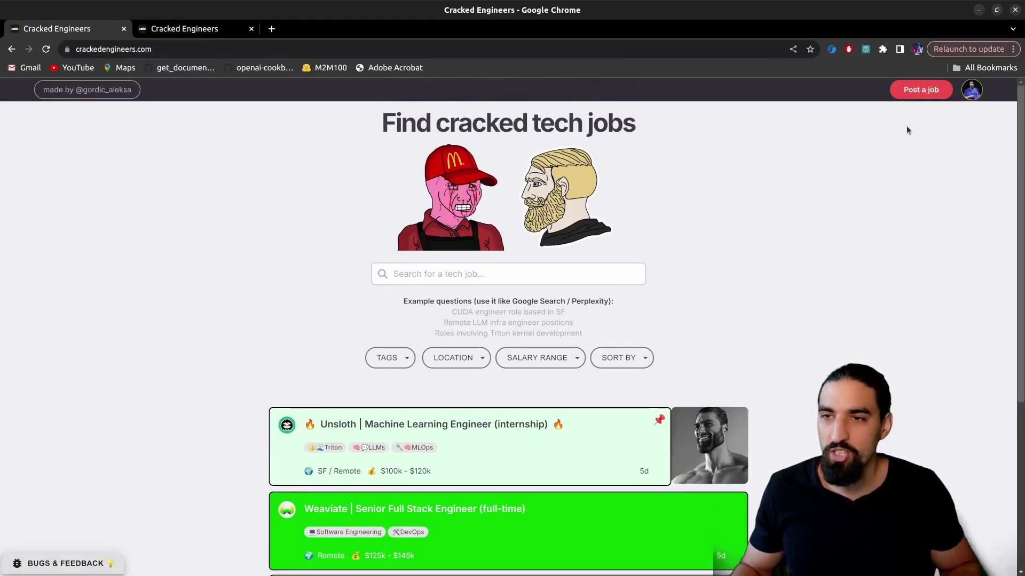
pyautogui.click(913, 96)
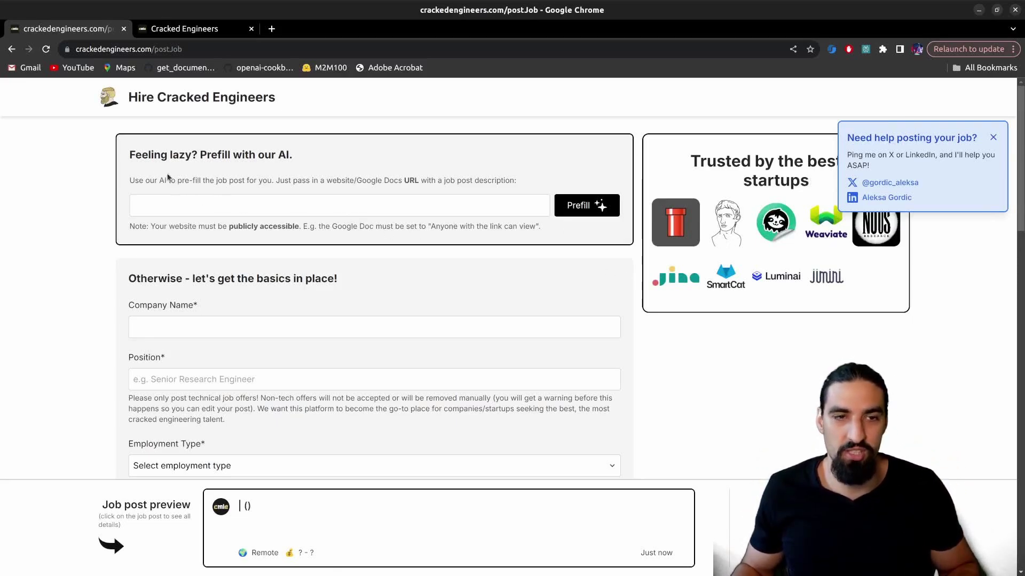
pyautogui.scroll(-4, 313, 324)
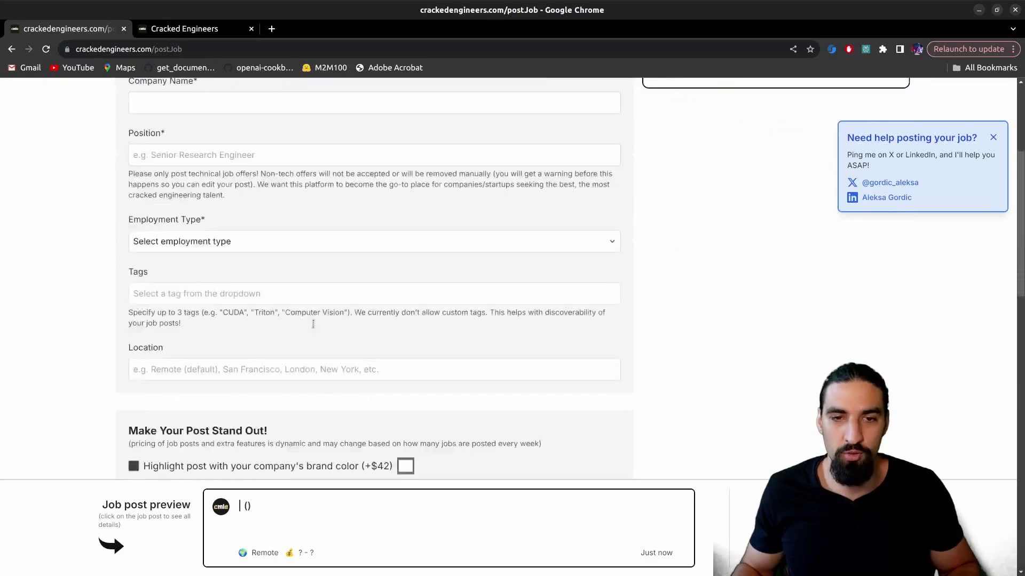
pyautogui.scroll(-5, 308, 314)
pyautogui.scroll(10, 307, 313)
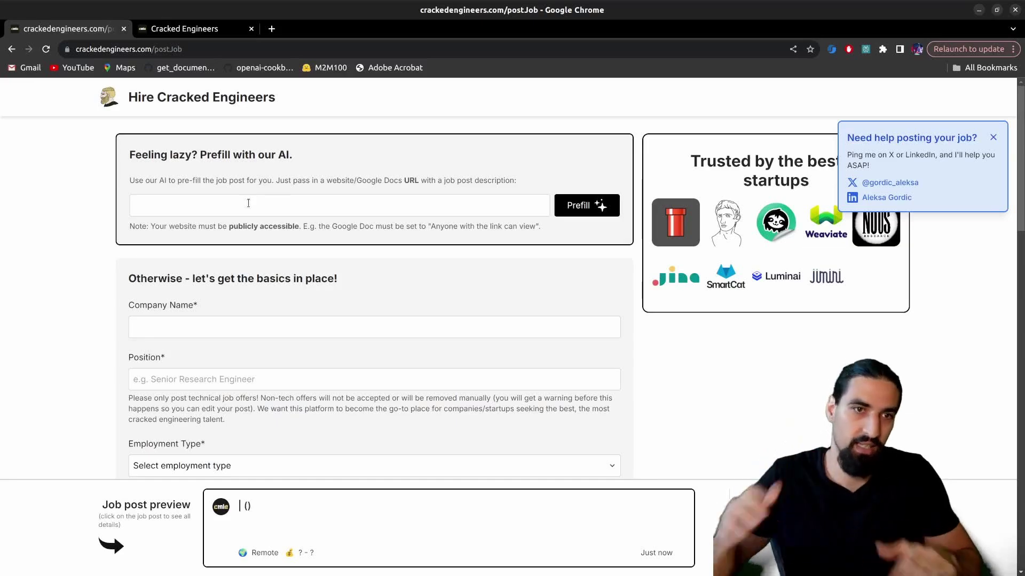
pyautogui.rightClick(107, 97)
pyautogui.click(140, 104)
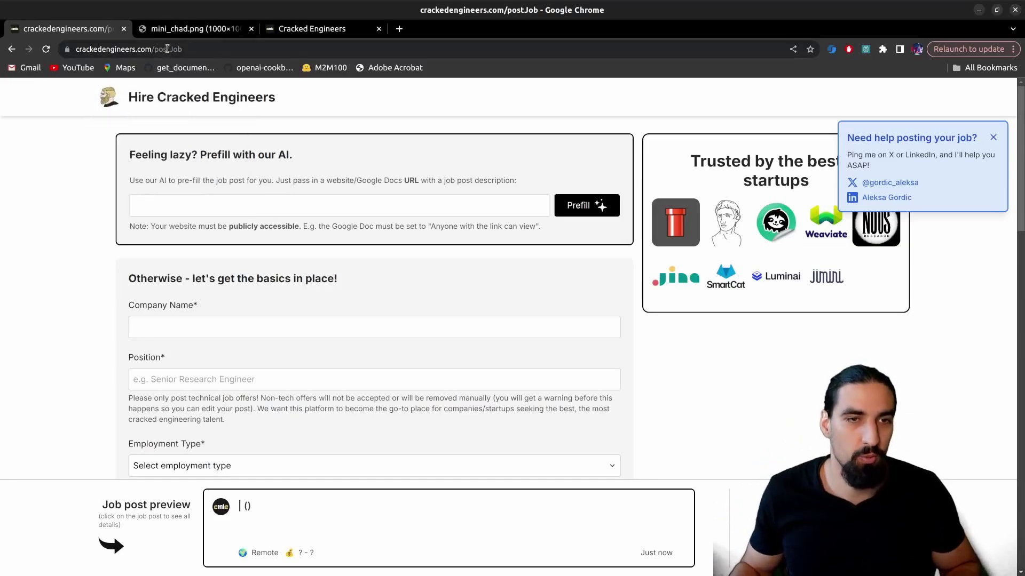
pyautogui.middleClick(176, 32)
pyautogui.click(109, 97)
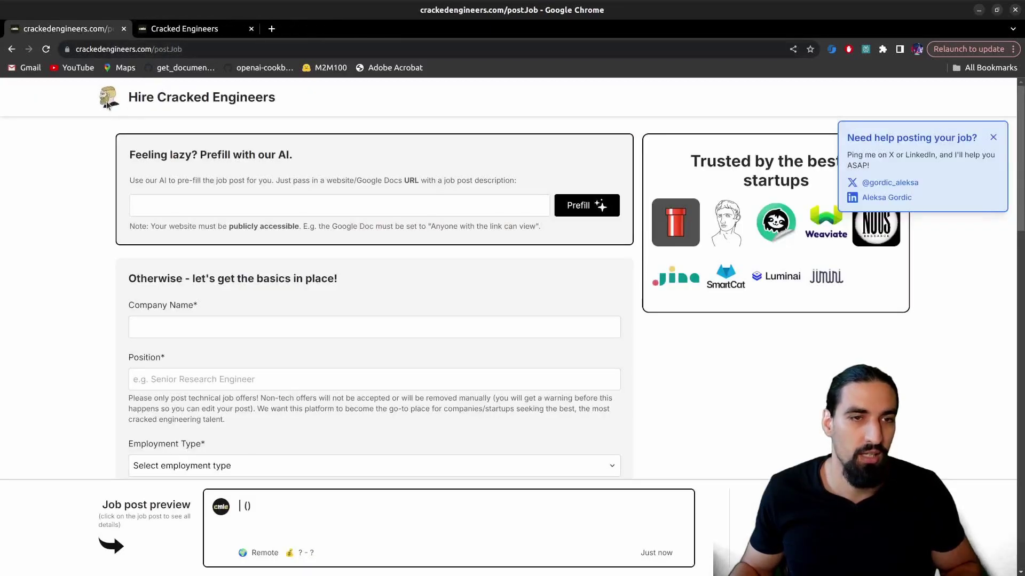
# Expand the Julius card, open its original listing, and select the page's URL.
pyautogui.scroll(-5, 496, 366)
pyautogui.click(585, 349)
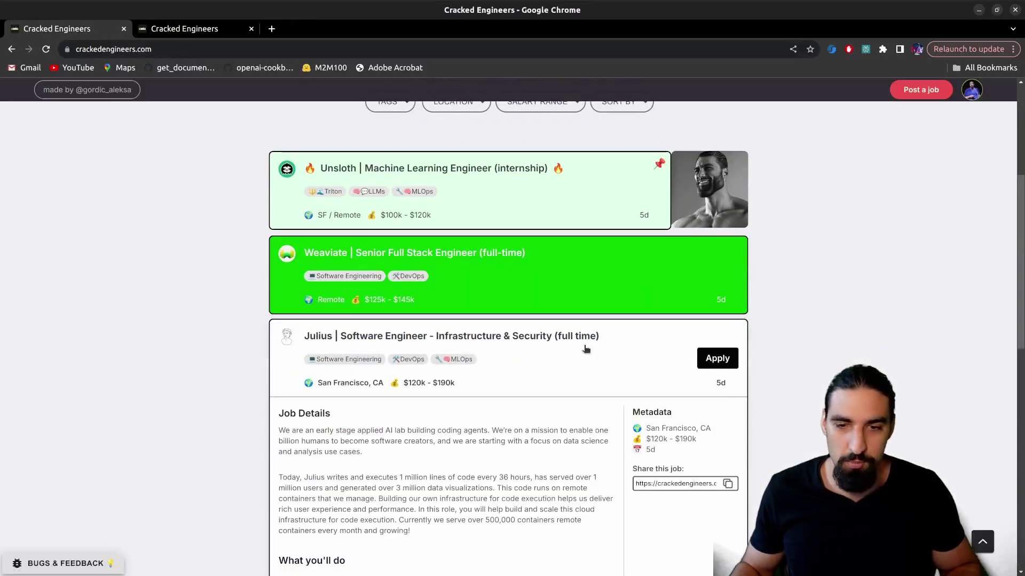
pyautogui.scroll(-3, 686, 230)
pyautogui.click(717, 230)
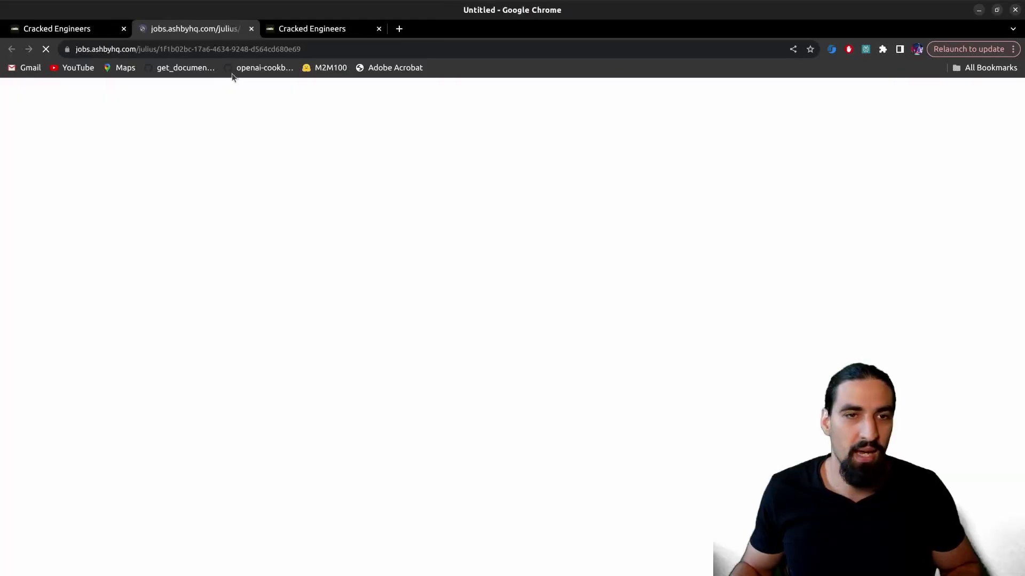
pyautogui.click(207, 49)
pyautogui.hotkey('ctrl', 'c')
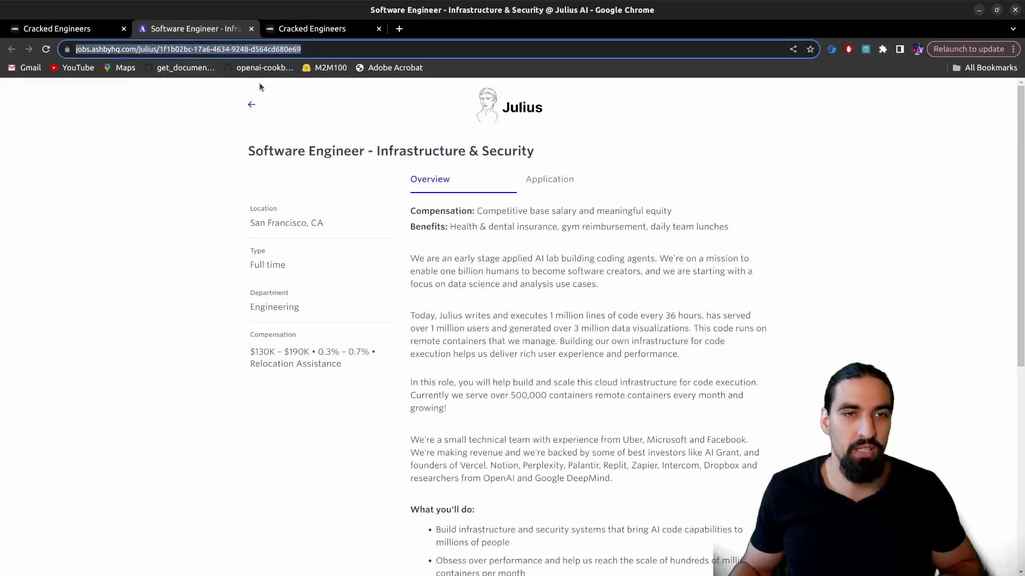
# Prefill a new job post with AI by pasting the Julius listing link.
pyautogui.middleClick(201, 33)
pyautogui.scroll(5, 694, 176)
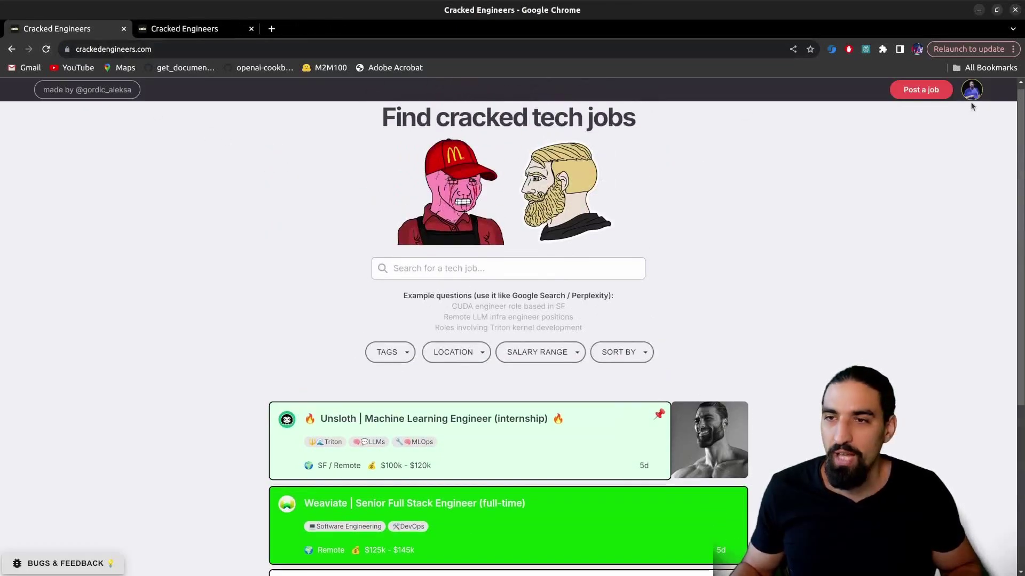
pyautogui.click(920, 91)
pyautogui.click(350, 205)
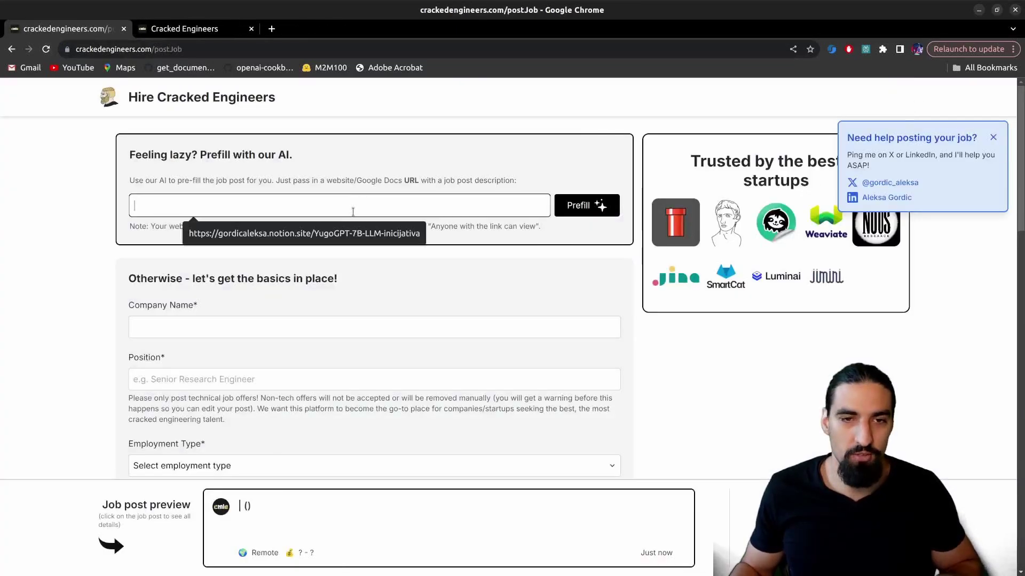
pyautogui.hotkey('ctrl', 'v')
pyautogui.click(592, 206)
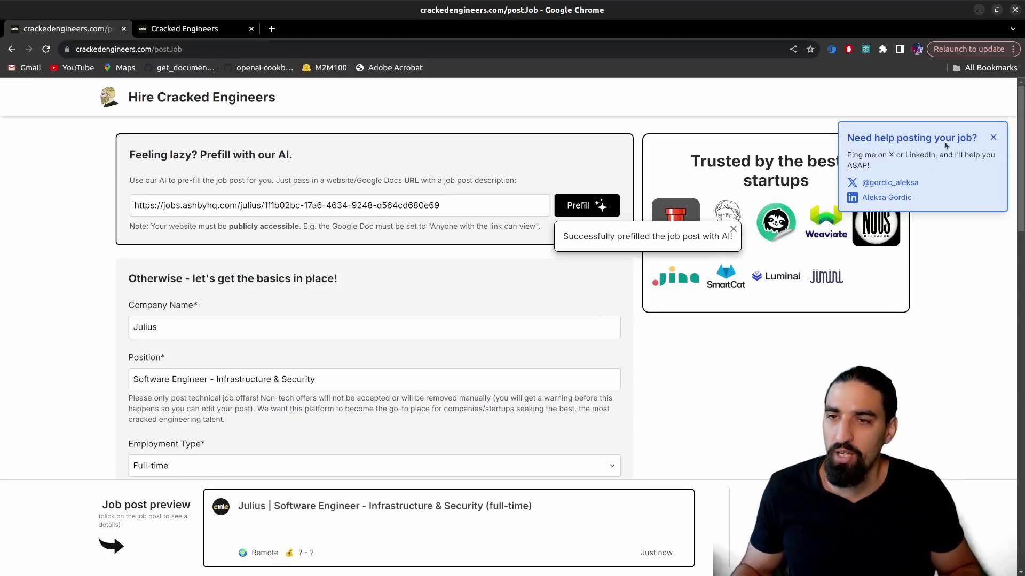
pyautogui.scroll(-2, 211, 271)
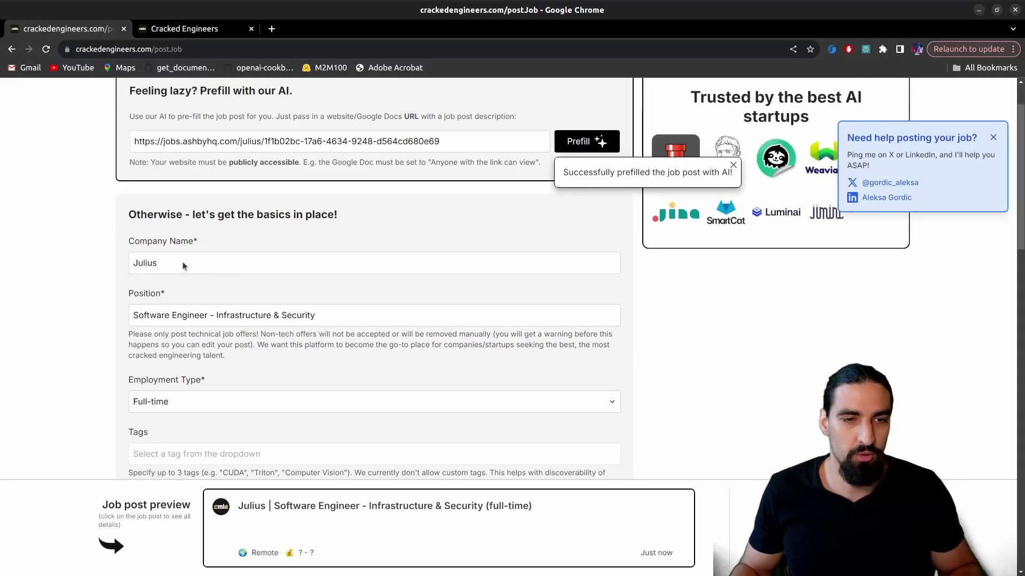
pyautogui.scroll(-2, 177, 303)
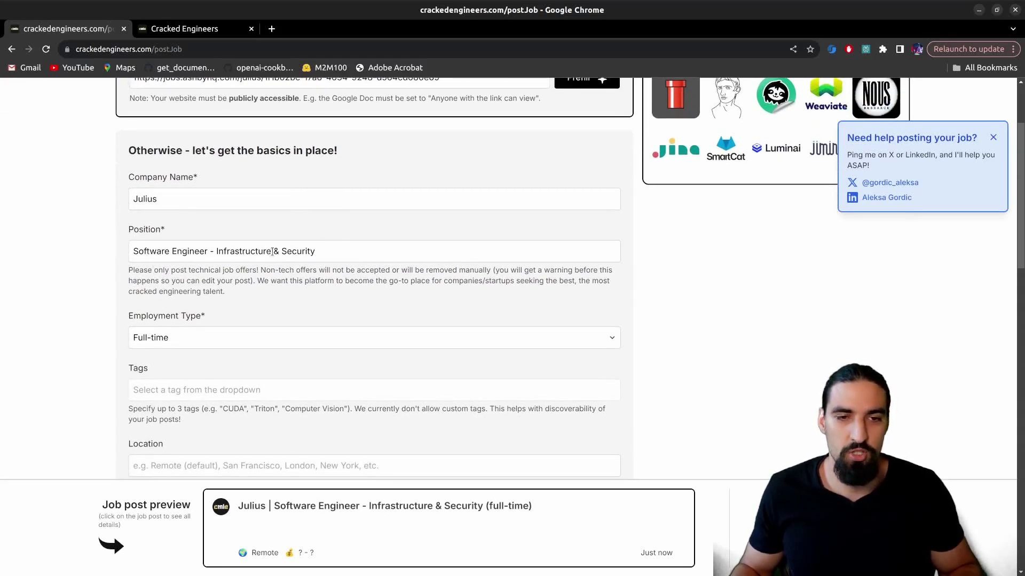
pyautogui.scroll(-4, 270, 251)
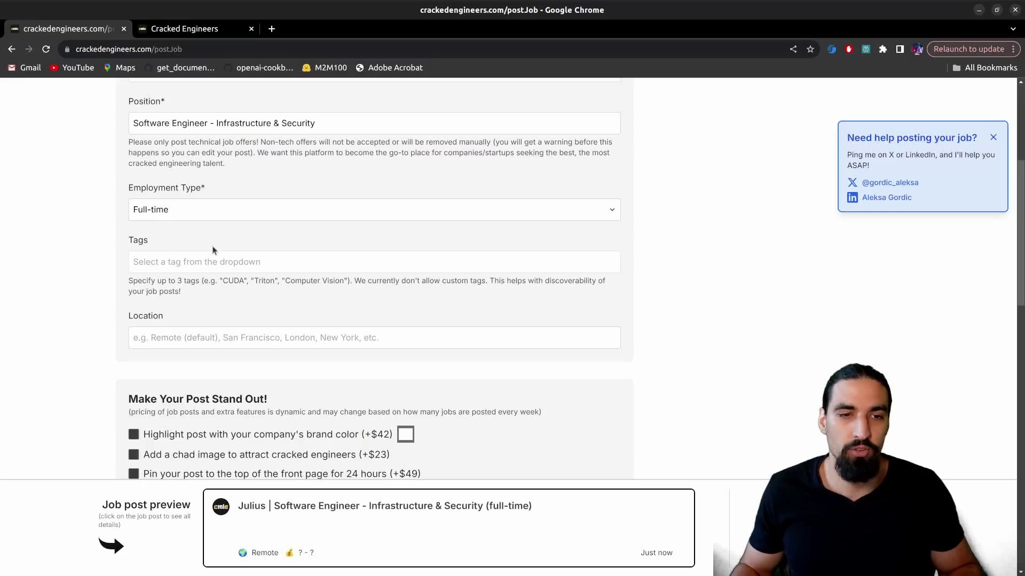
pyautogui.scroll(-2, 213, 249)
pyautogui.click(197, 197)
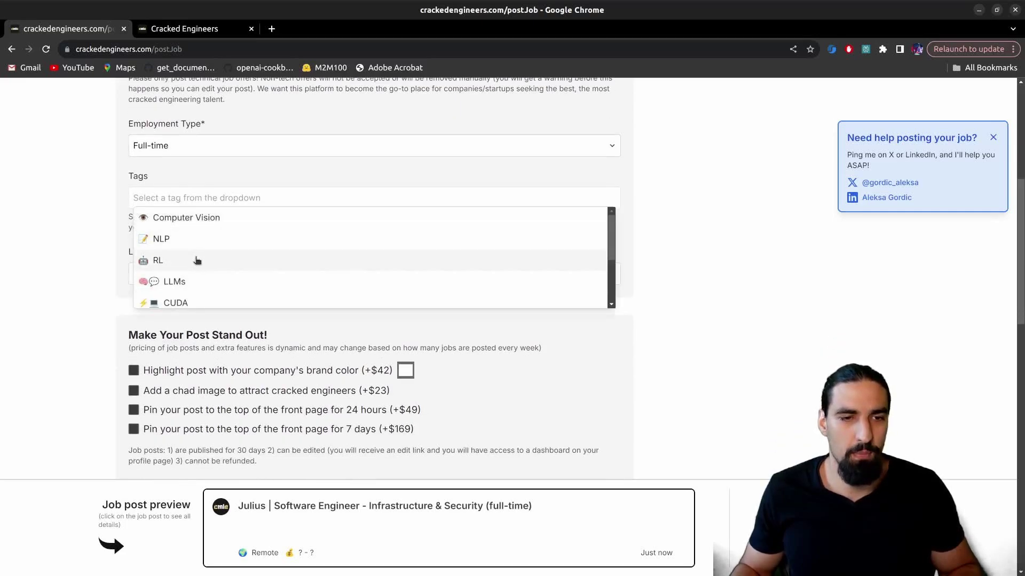
pyautogui.scroll(-4, 197, 260)
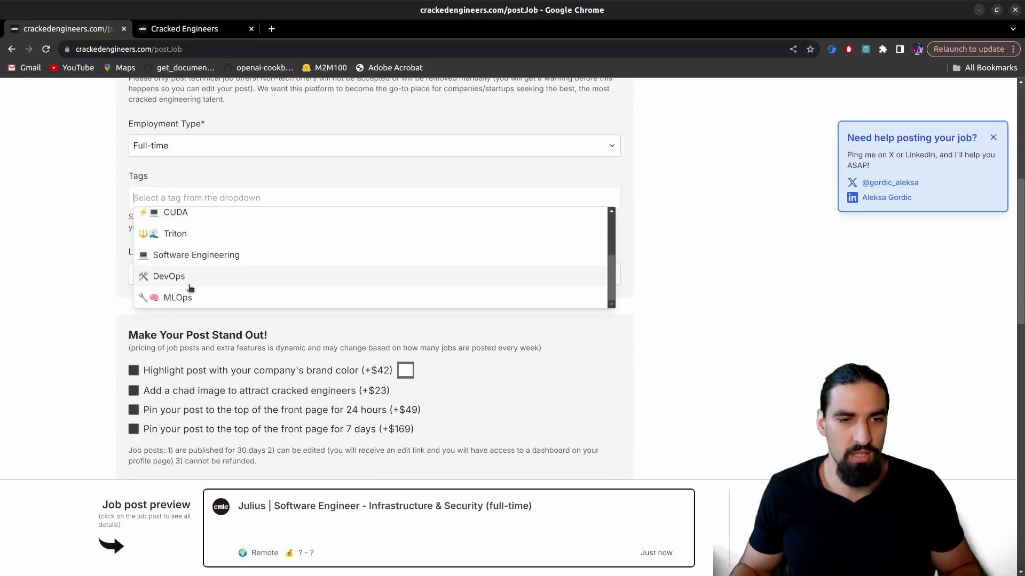
pyautogui.click(184, 298)
pyautogui.scroll(-1, 180, 233)
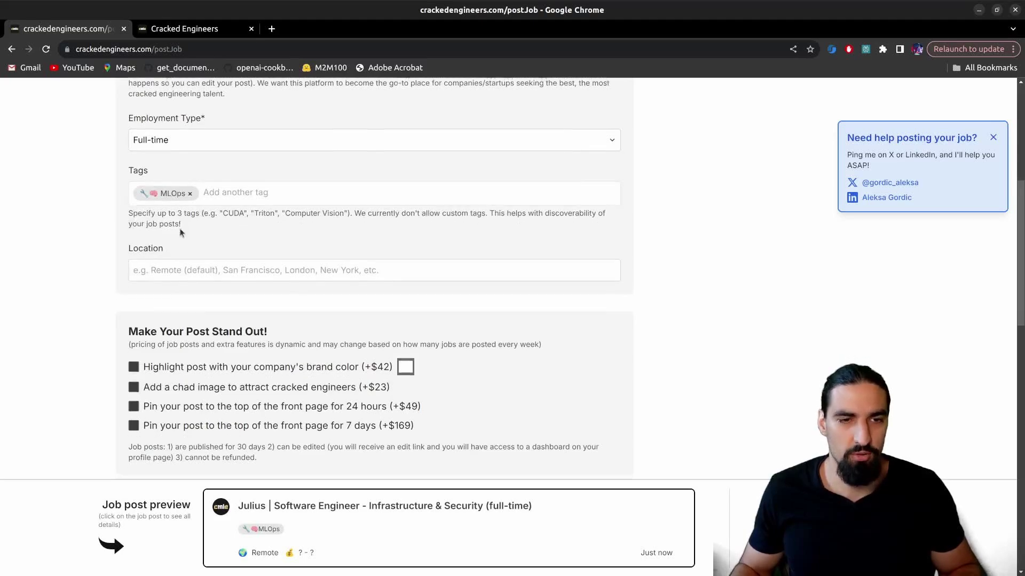
pyautogui.scroll(-10, 180, 232)
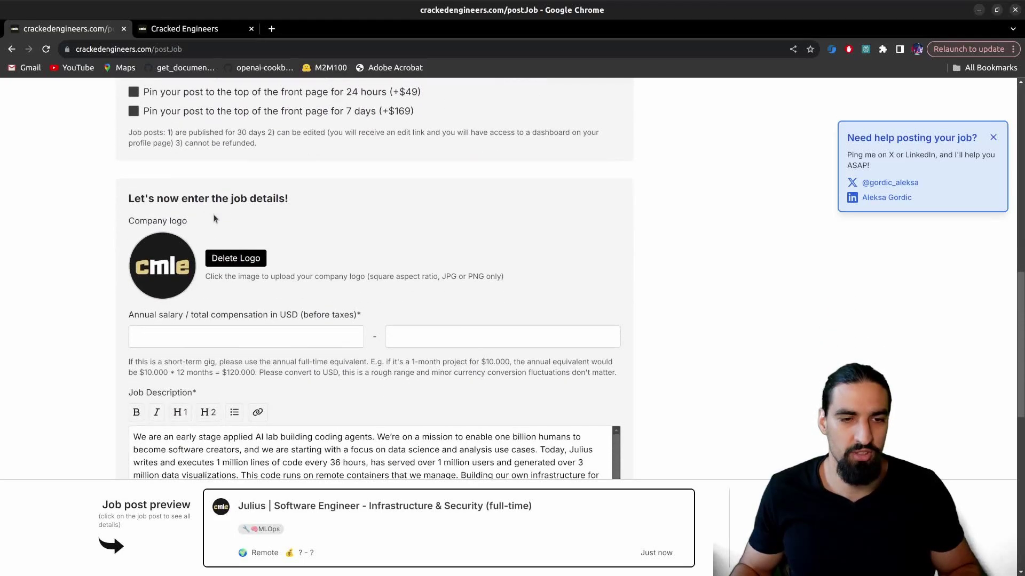
pyautogui.scroll(-11, 200, 219)
pyautogui.scroll(11, 200, 219)
pyautogui.scroll(-3, 146, 219)
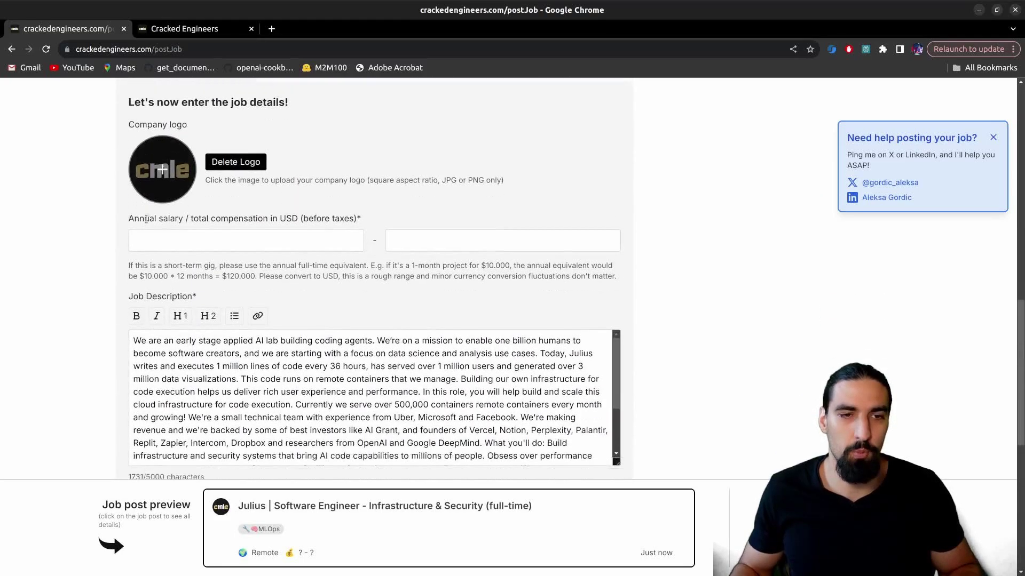
pyautogui.scroll(-2, 146, 219)
pyautogui.scroll(-3, 259, 312)
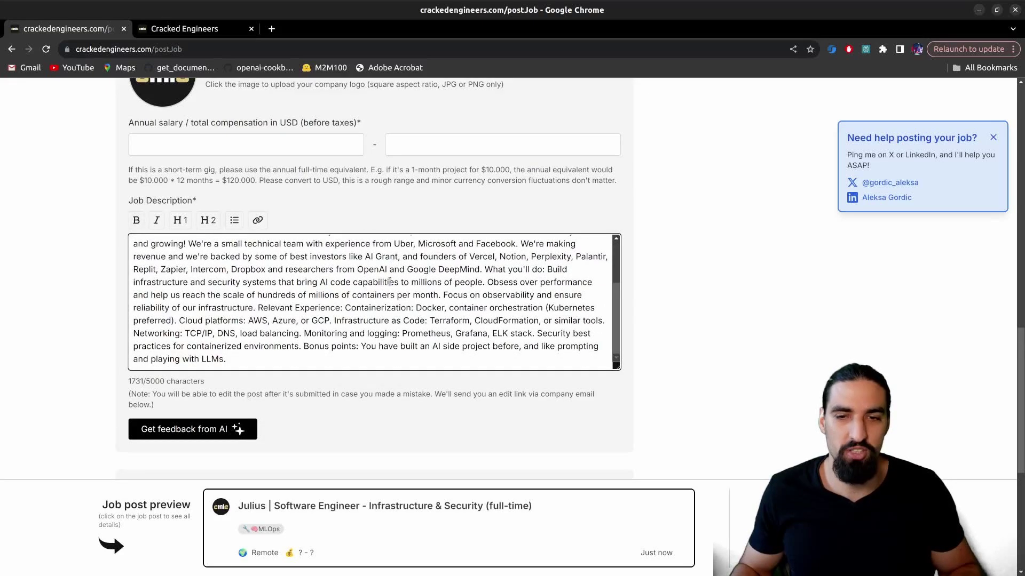
pyautogui.scroll(-3, 696, 293)
pyautogui.scroll(-2, 265, 286)
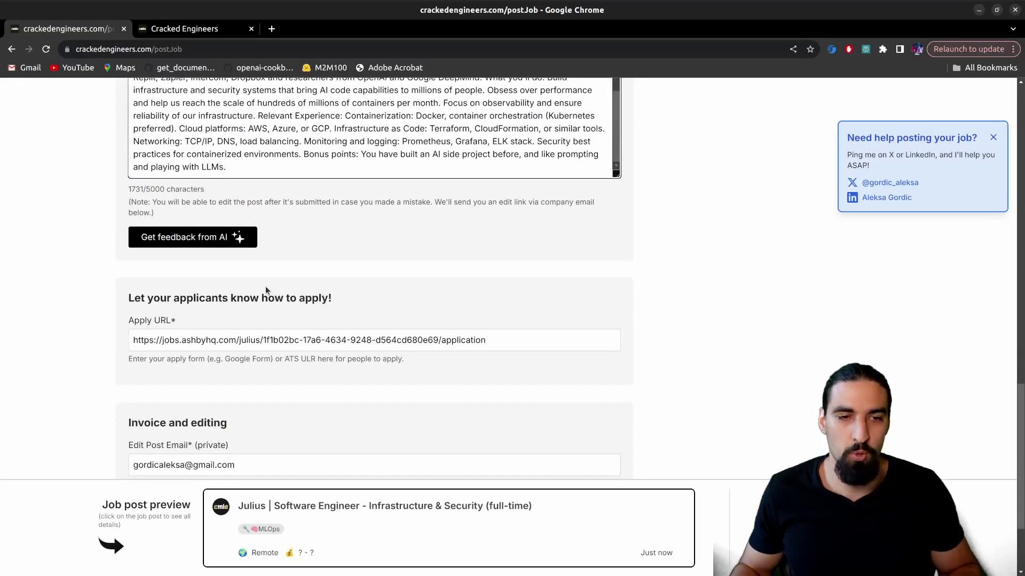
pyautogui.click(213, 245)
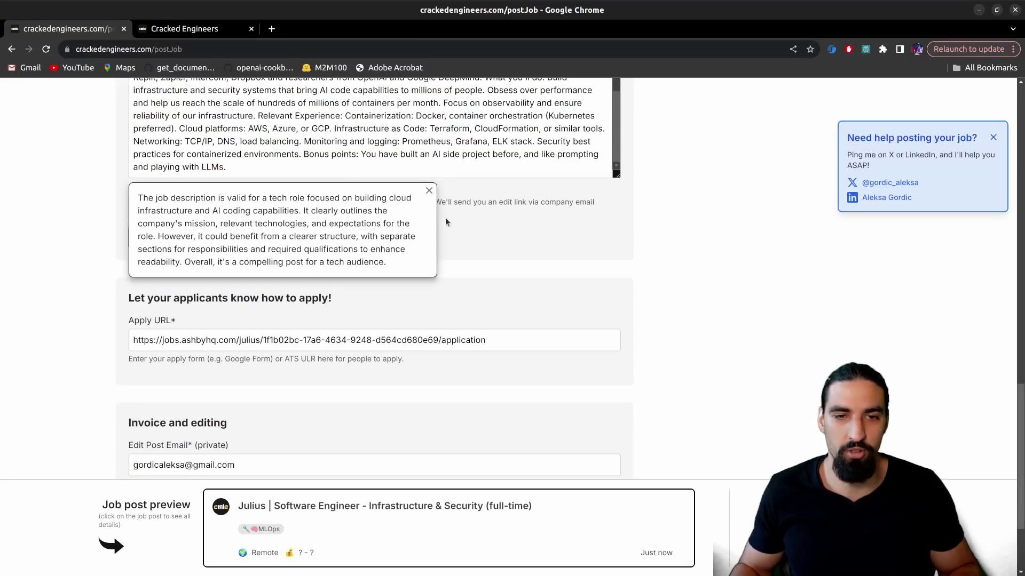
pyautogui.click(429, 191)
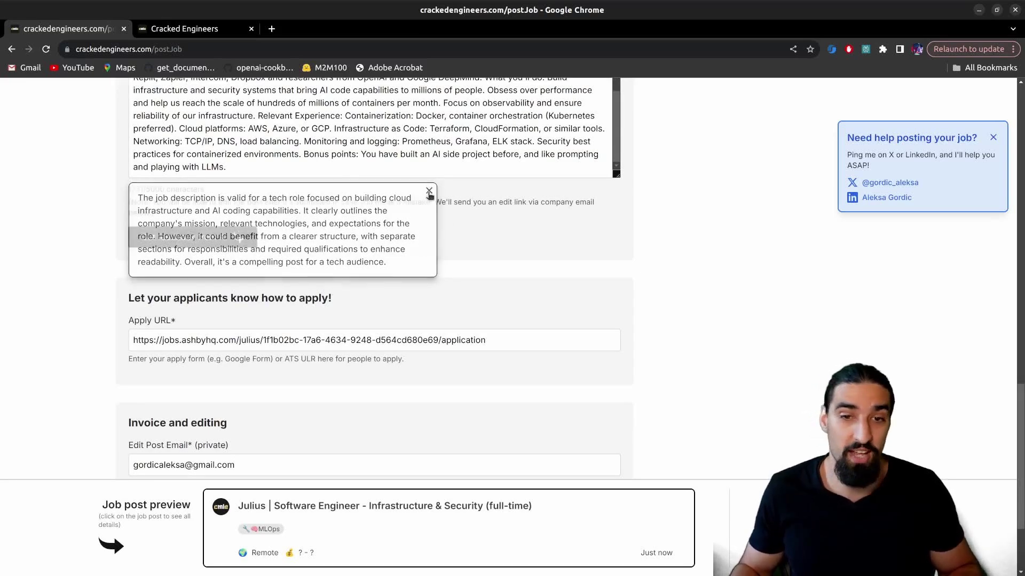
pyautogui.scroll(10, 483, 296)
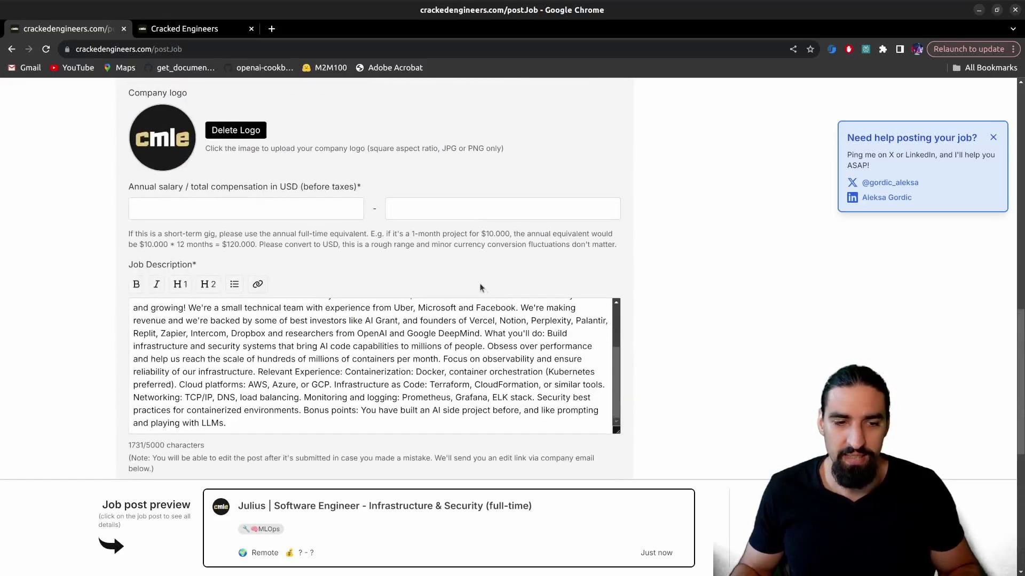
pyautogui.click(422, 513)
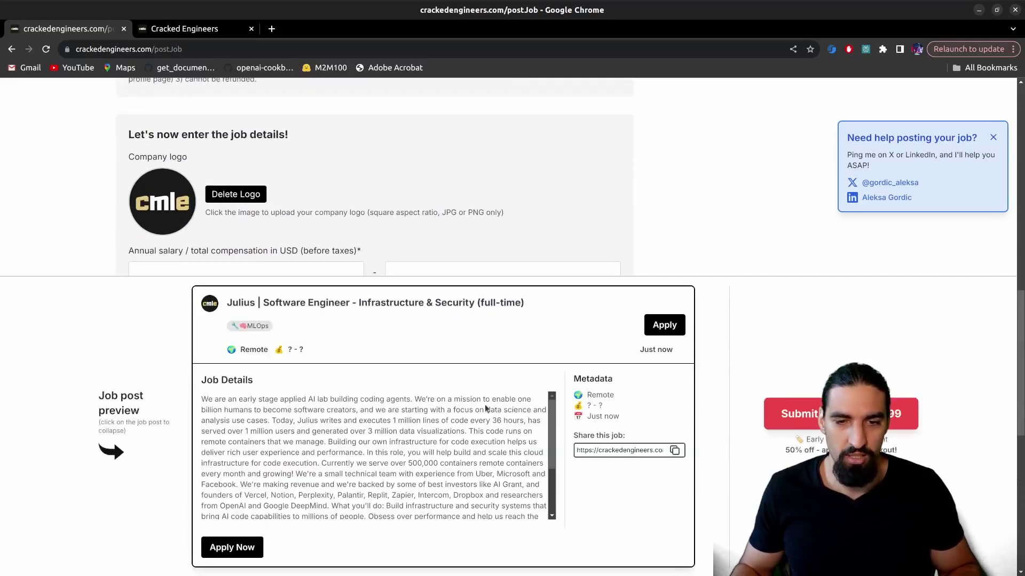
pyautogui.scroll(-3, 452, 438)
pyautogui.scroll(3, 451, 438)
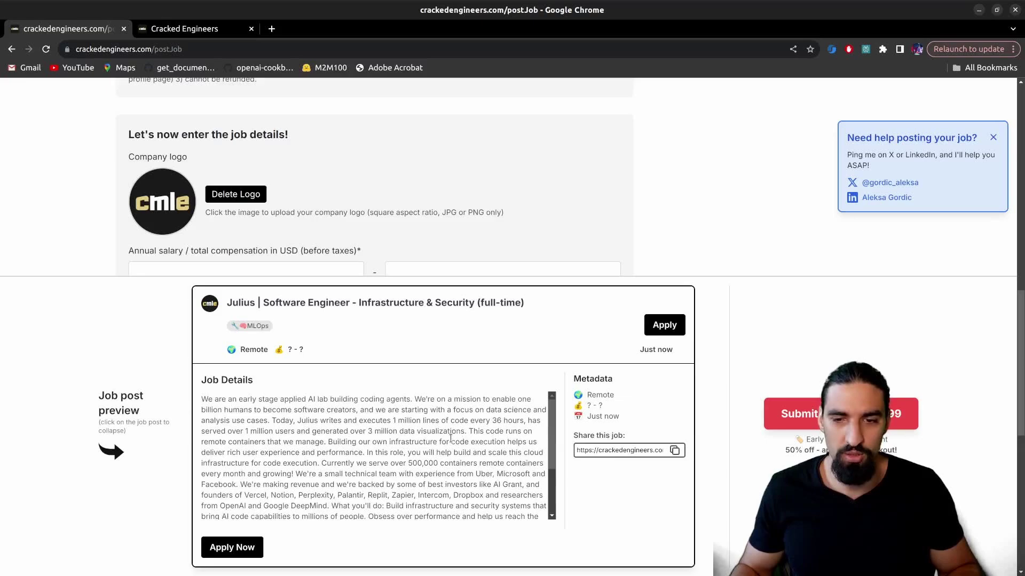
pyautogui.click(424, 315)
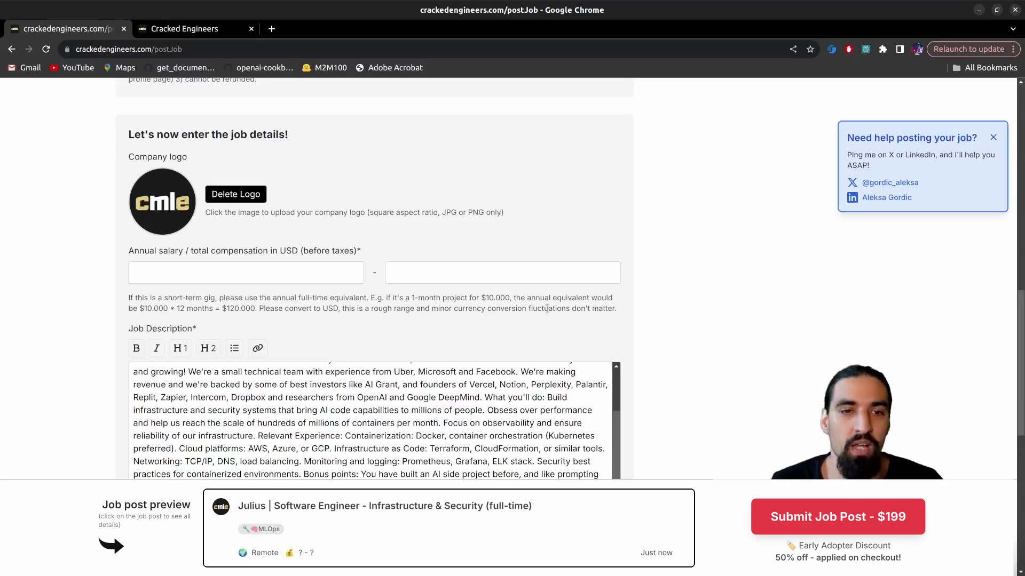
# Turn on brand-colour highlighting for the post and set the colour to black.
pyautogui.scroll(-10, 643, 230)
pyautogui.scroll(15, 643, 237)
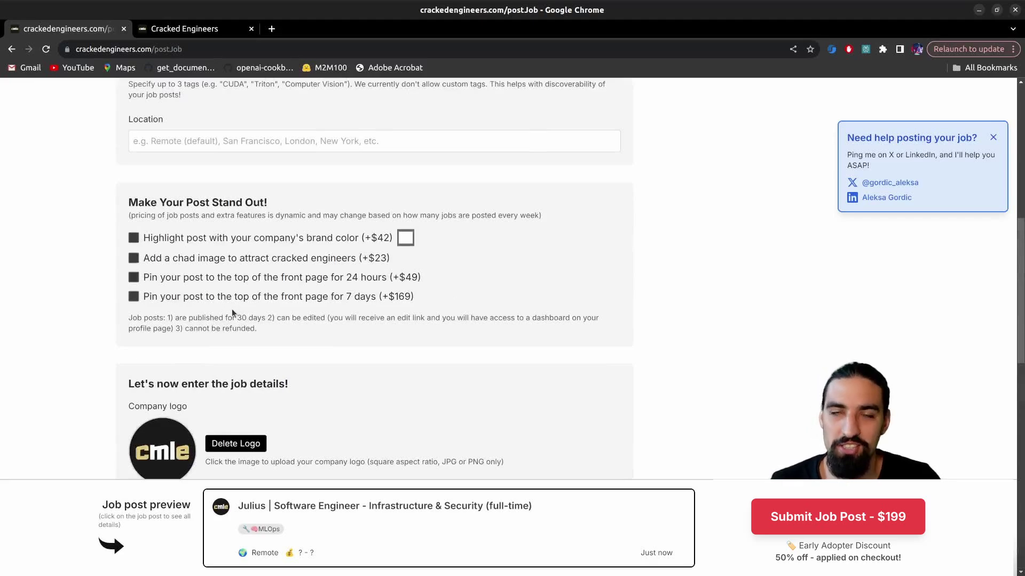
pyautogui.click(134, 238)
pyautogui.click(405, 237)
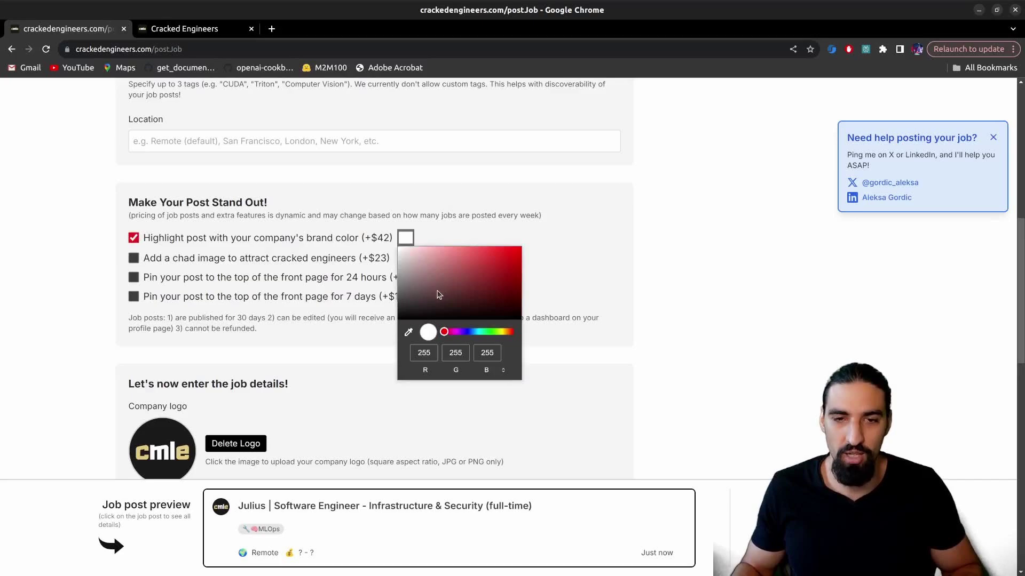
pyautogui.moveTo(438, 293); pyautogui.dragTo(386, 335)
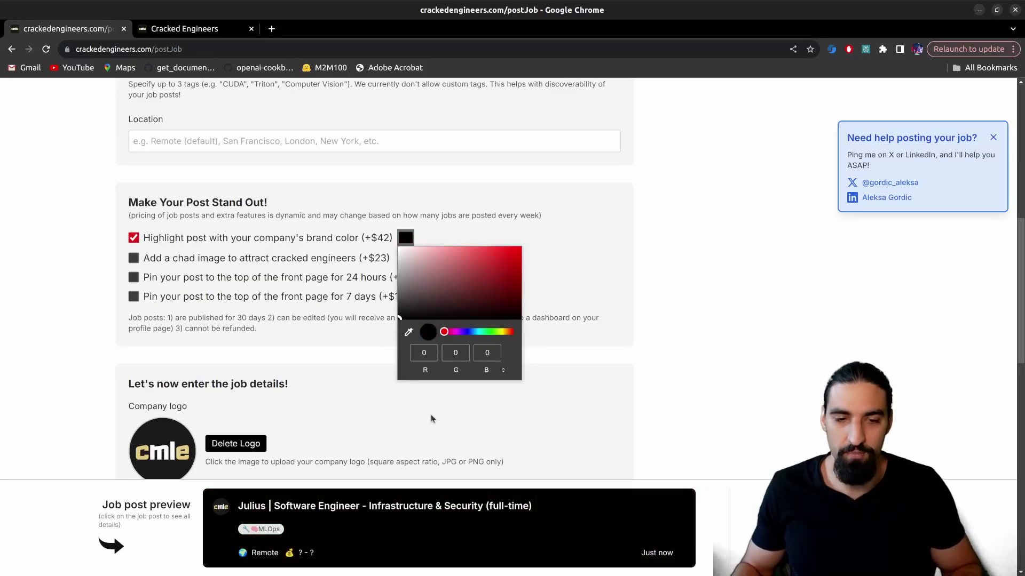
pyautogui.moveTo(441, 313); pyautogui.dragTo(368, 330)
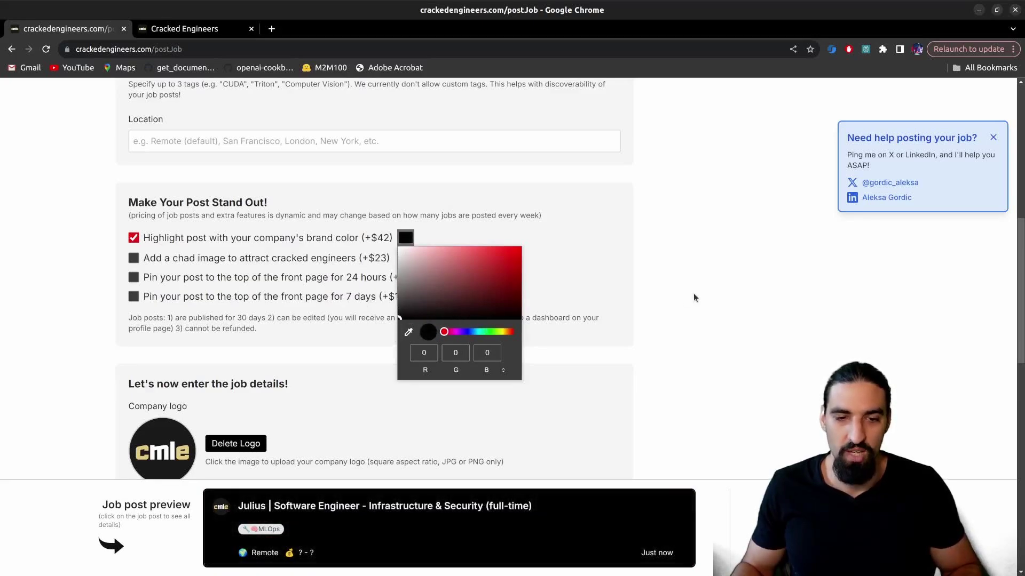
pyautogui.click(736, 309)
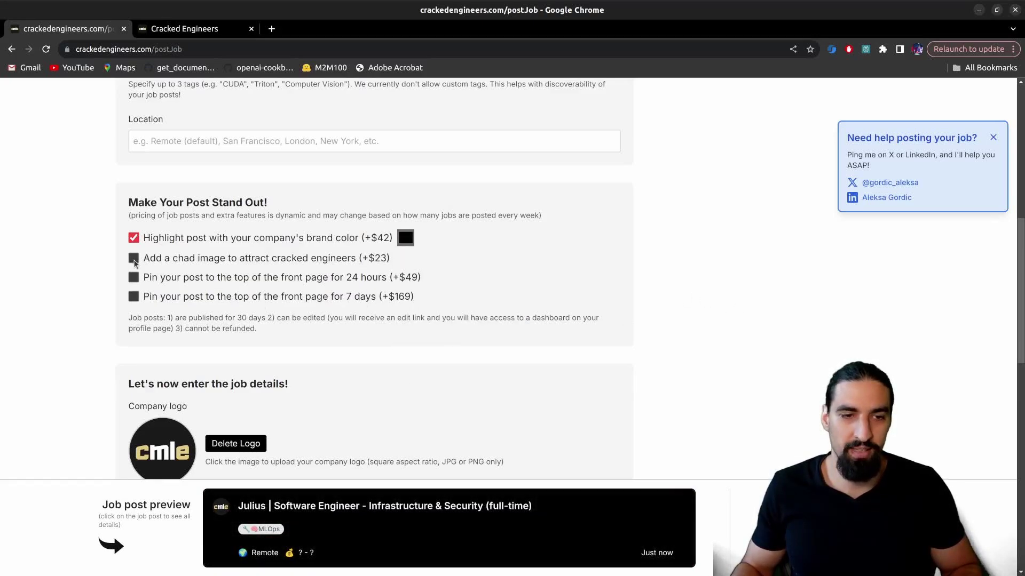
# Add the chad image and pin the post to the front page for 7 days.
pyautogui.click(134, 258)
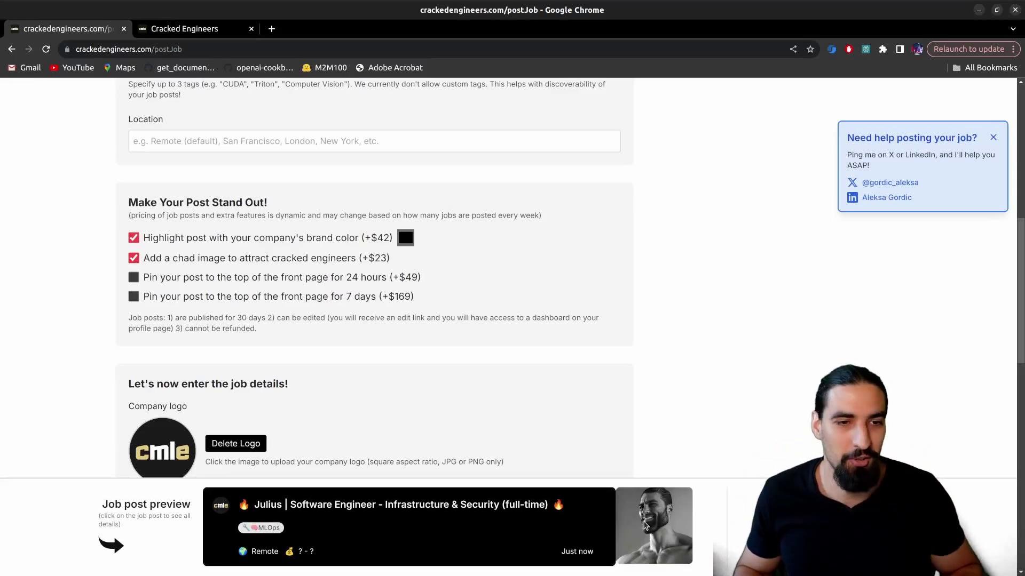
pyautogui.click(133, 277)
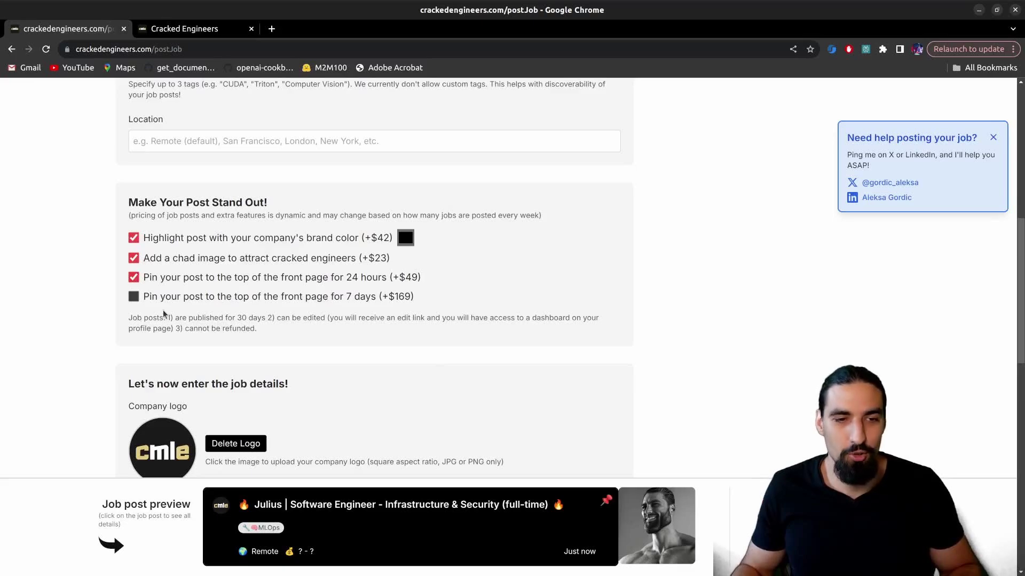
pyautogui.click(150, 297)
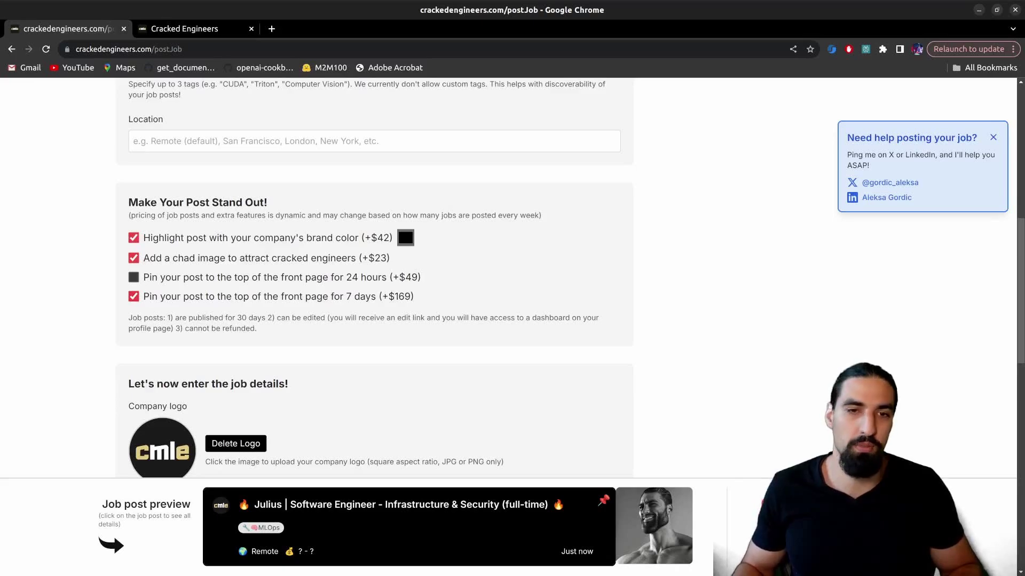
# Check the full job post preview, then return to the site's home page.
pyautogui.scroll(8, 465, 231)
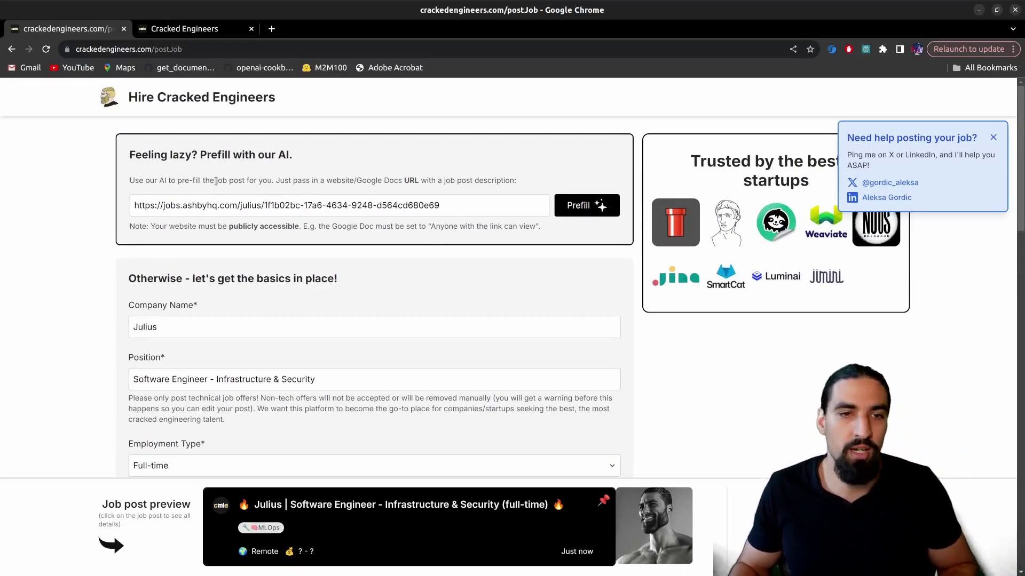
pyautogui.scroll(-9, 277, 180)
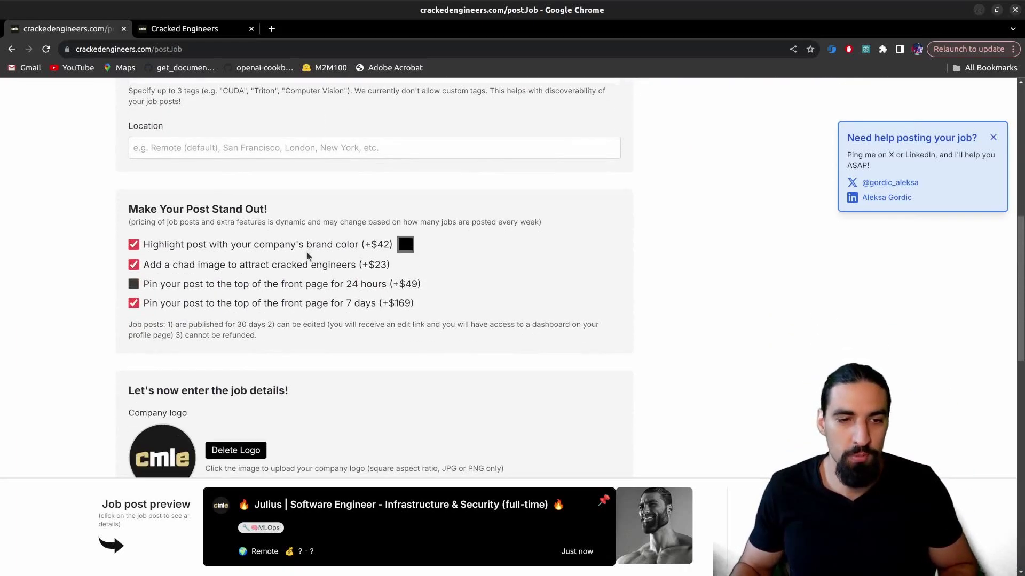
pyautogui.scroll(-15, 222, 251)
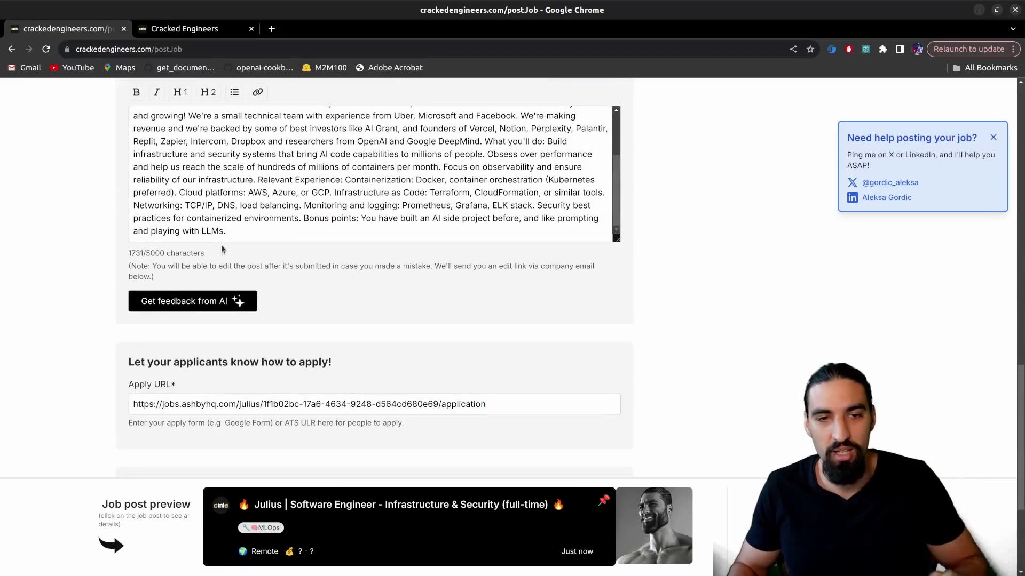
pyautogui.click(368, 495)
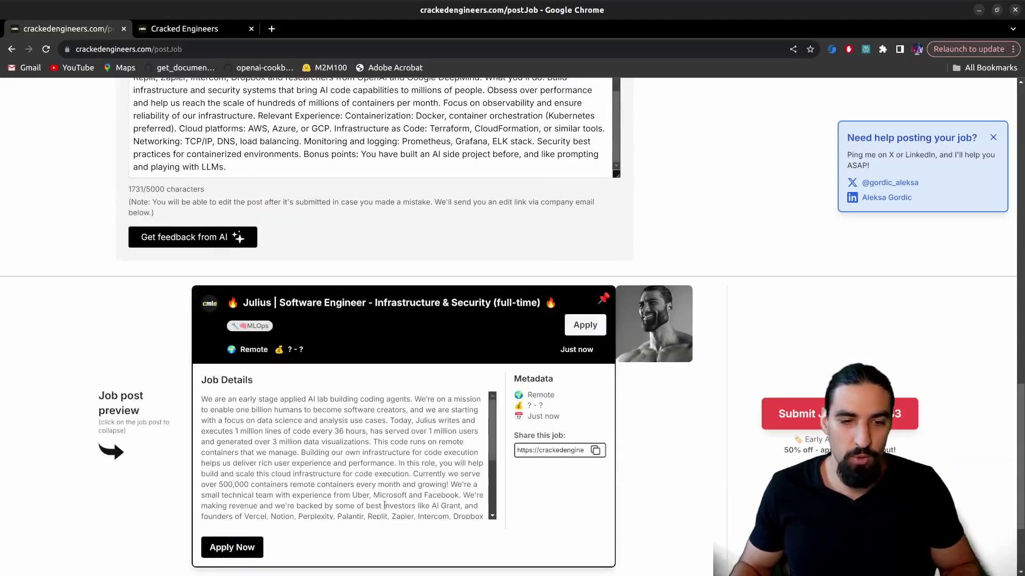
pyautogui.click(454, 336)
pyautogui.scroll(5, 574, 355)
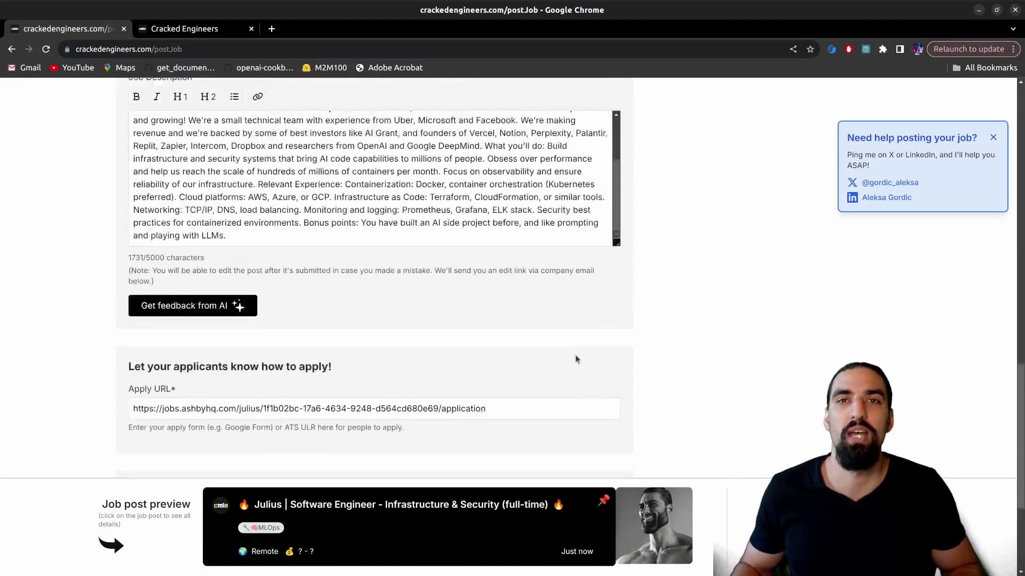
pyautogui.scroll(10, 745, 256)
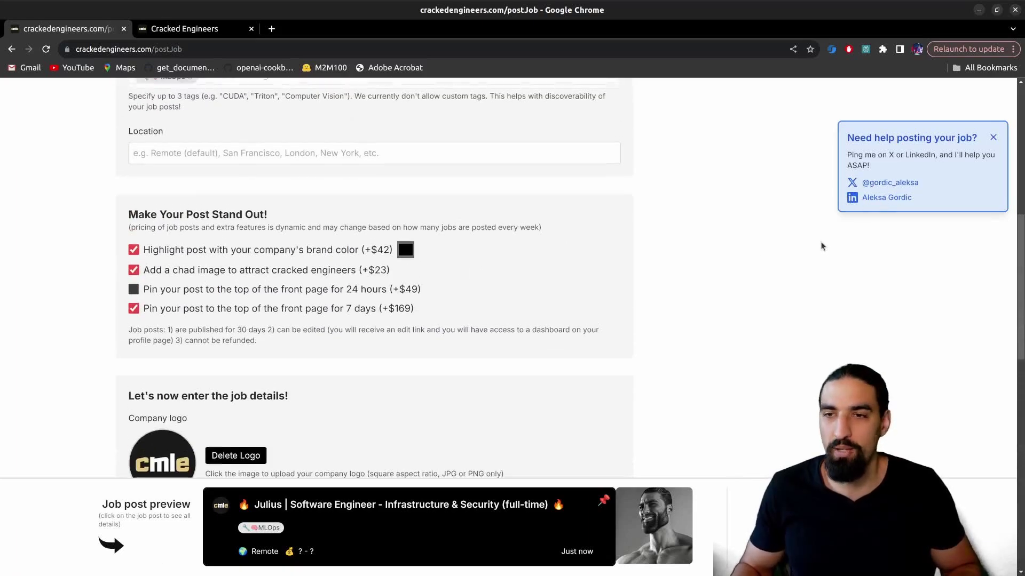
pyautogui.scroll(10, 886, 186)
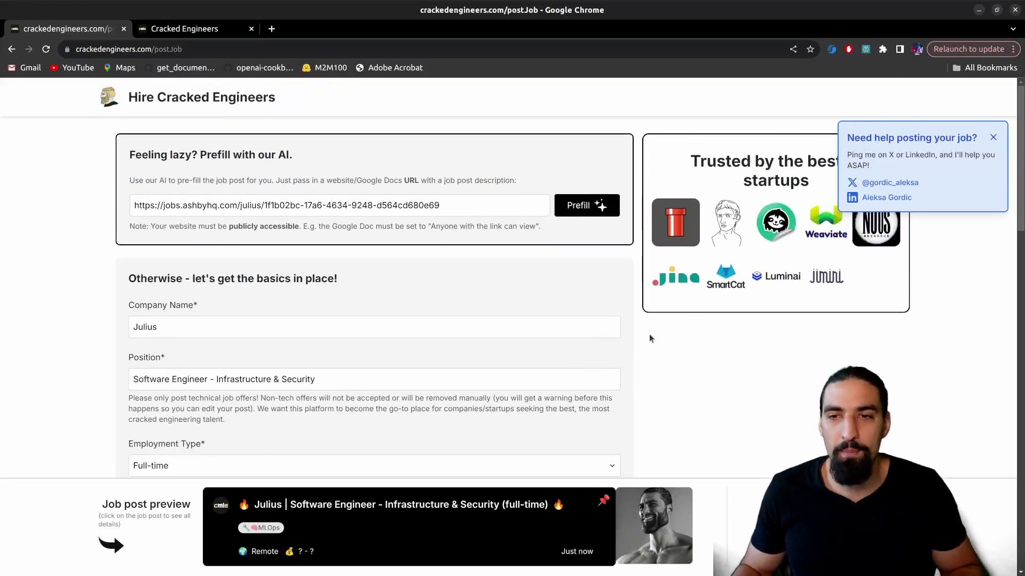
pyautogui.click(110, 98)
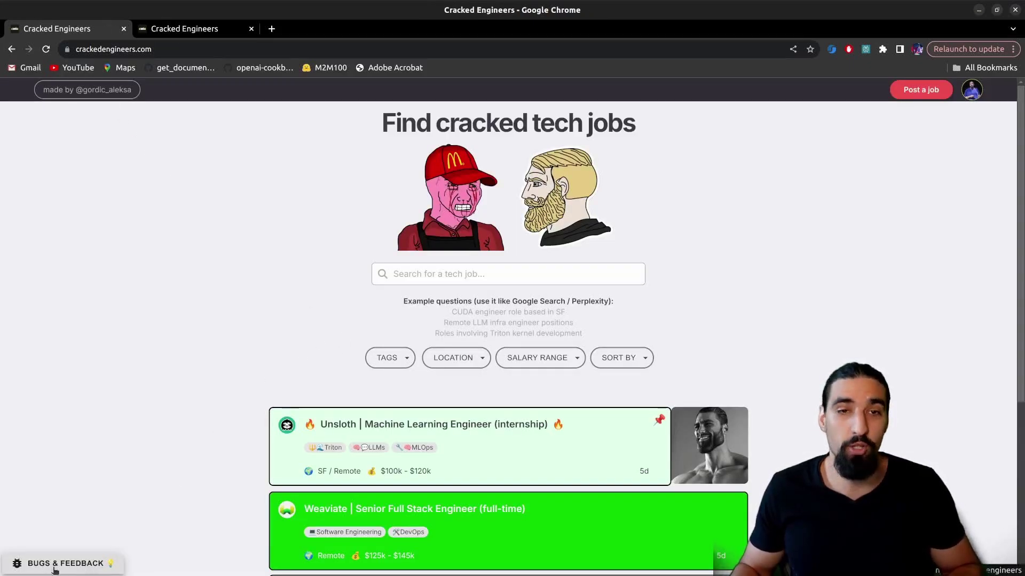
# Open the BUGS & FEEDBACK board and switch to its new Canny tab.
pyautogui.click(42, 567)
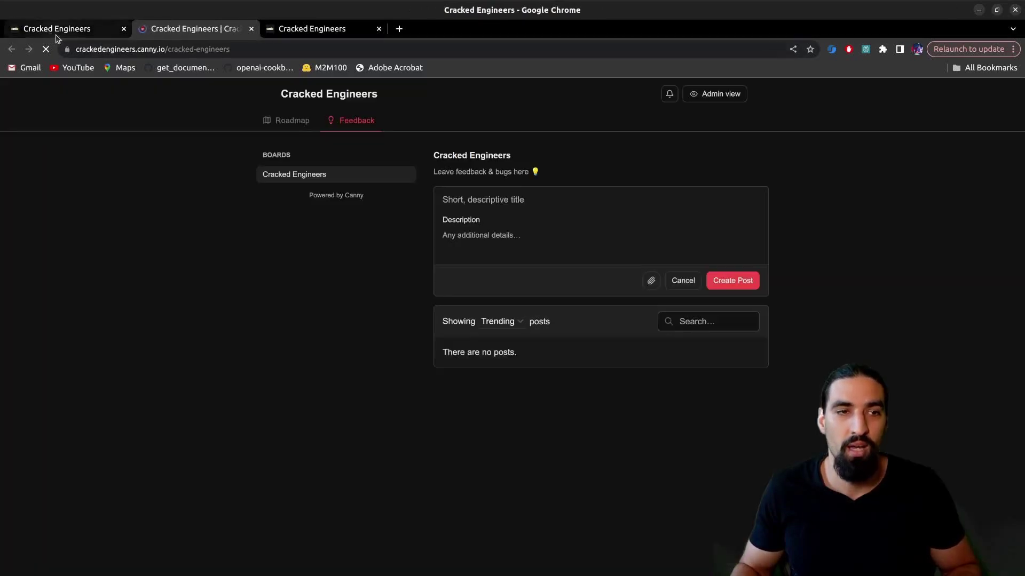
pyautogui.hotkey('ctrl', '1')
pyautogui.hotkey('ctrl', '2')
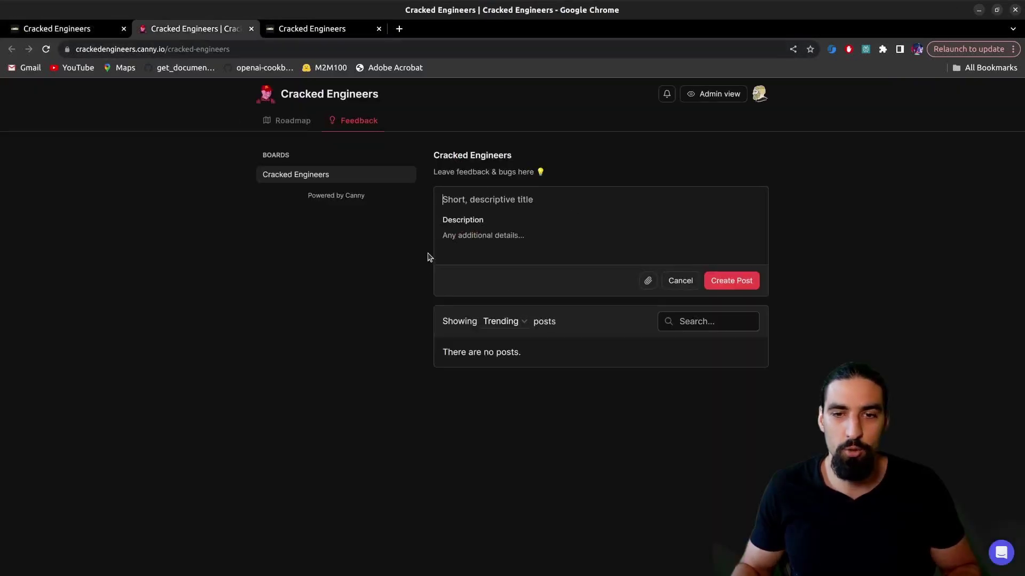